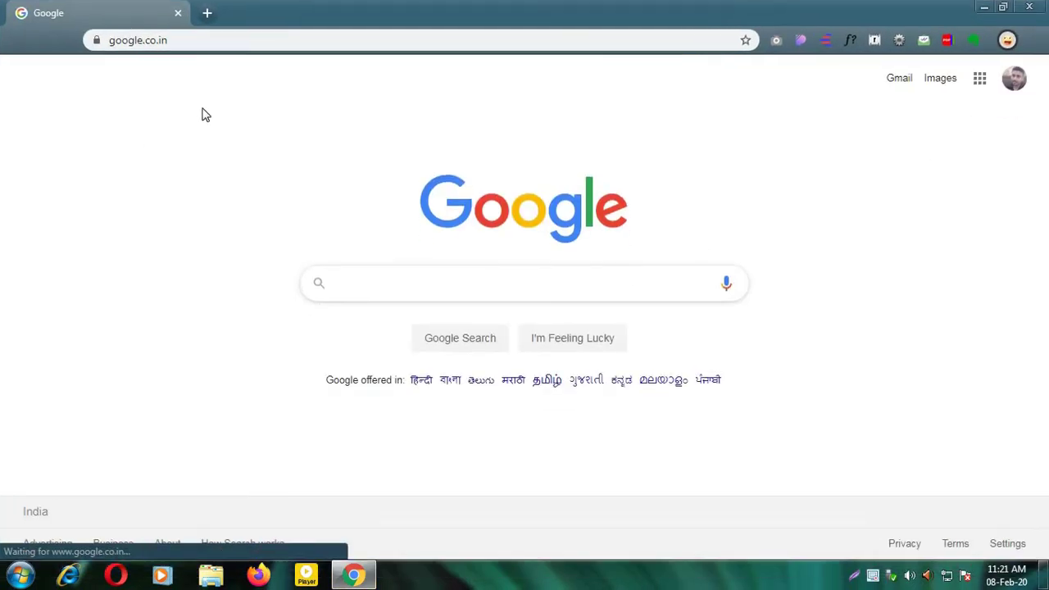
# Search Google for chrome extensions.
pyautogui.click(414, 283)
pyautogui.write('cho')
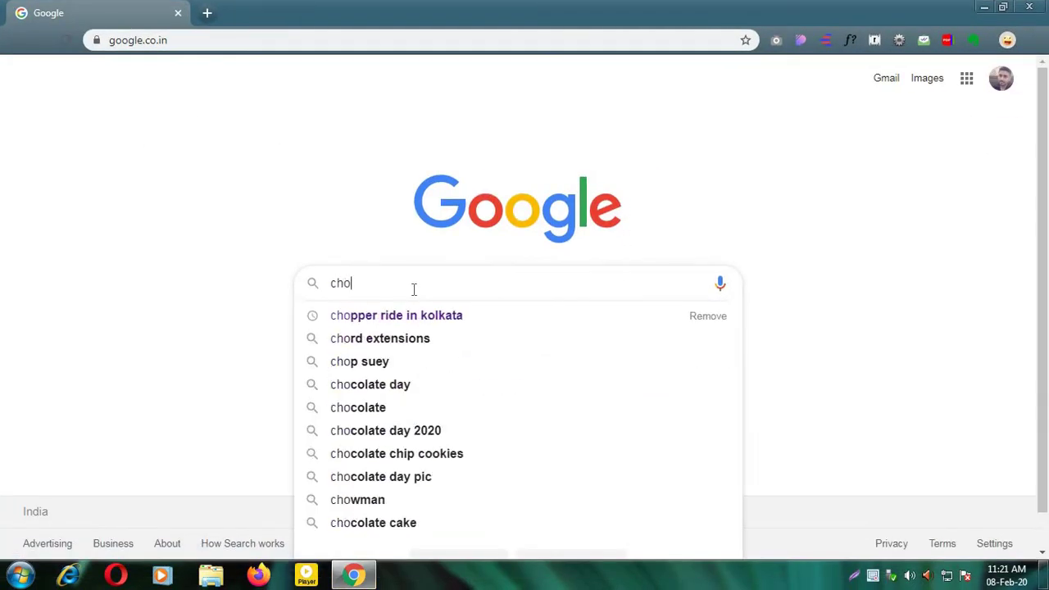
pyautogui.press('BackSpace')
pyautogui.write('rome ')
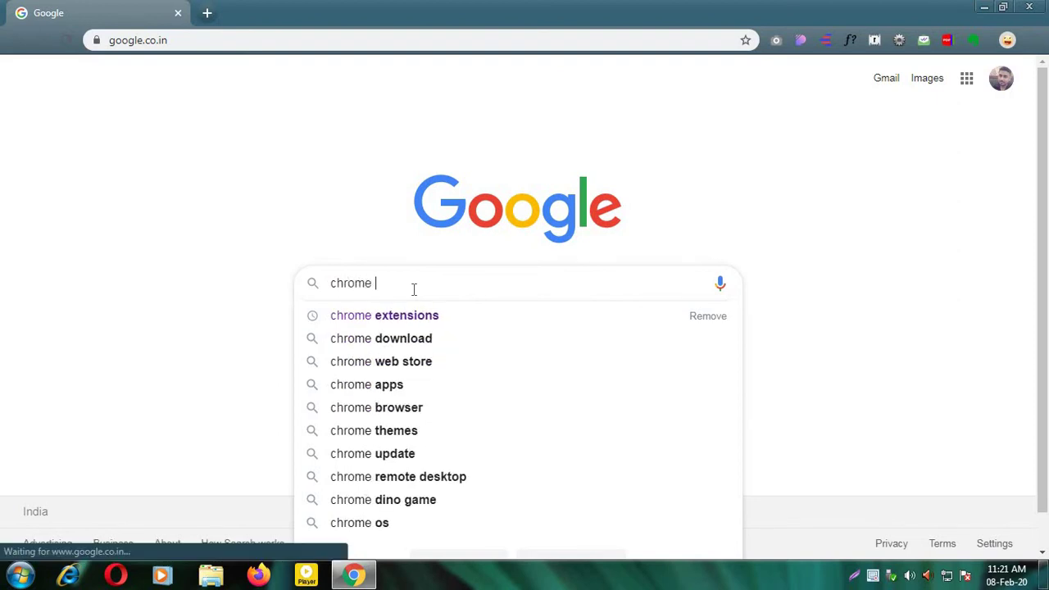
pyautogui.write('extensions')
pyautogui.press('Return')
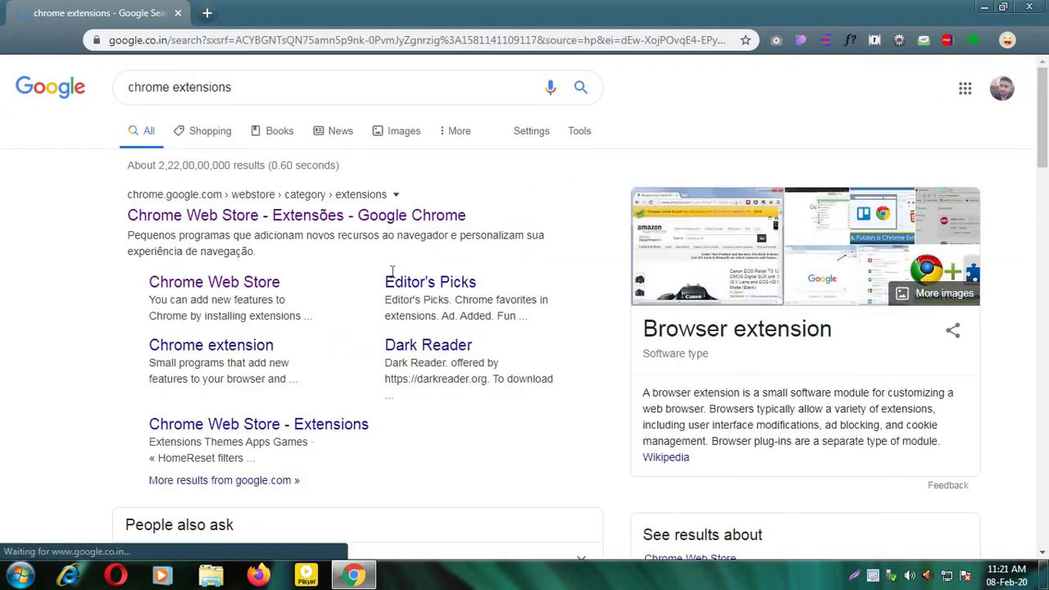
# Open the Chrome Web Store extensions result in a new tab and switch to it.
pyautogui.rightClick(243, 220)
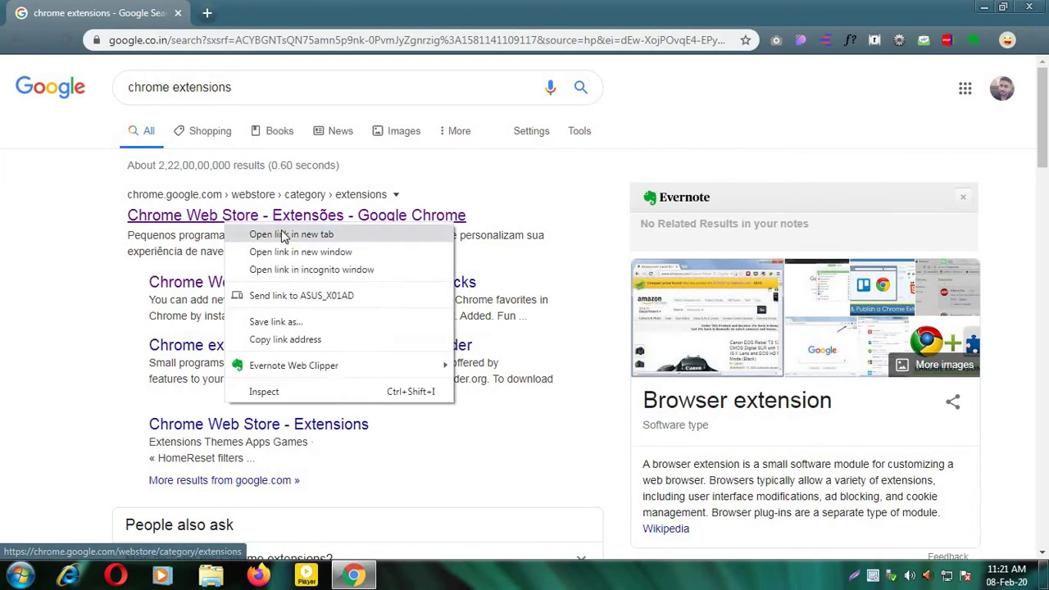
pyautogui.click(283, 234)
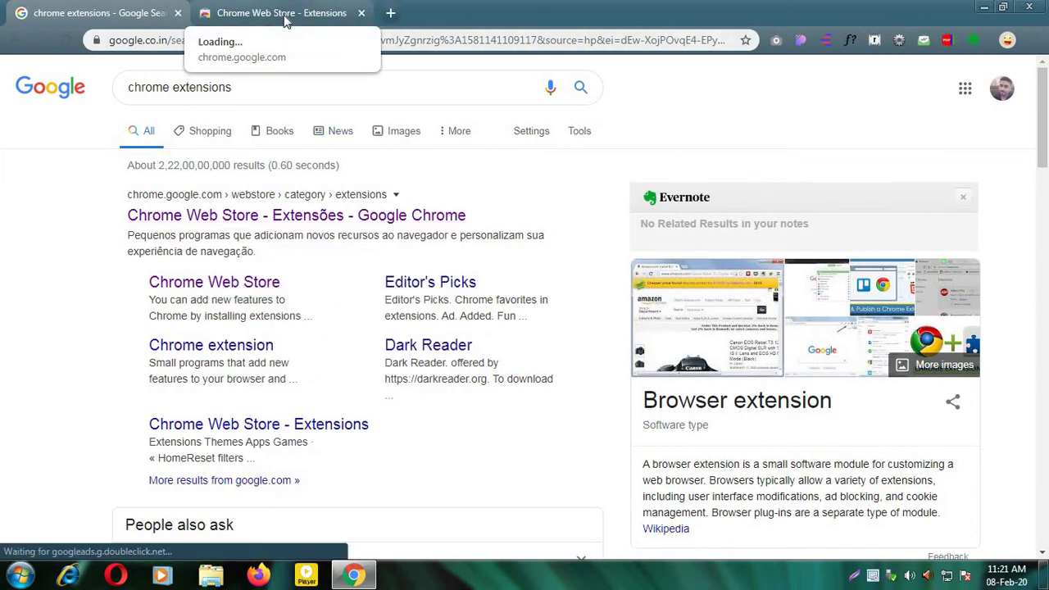
pyautogui.click(284, 16)
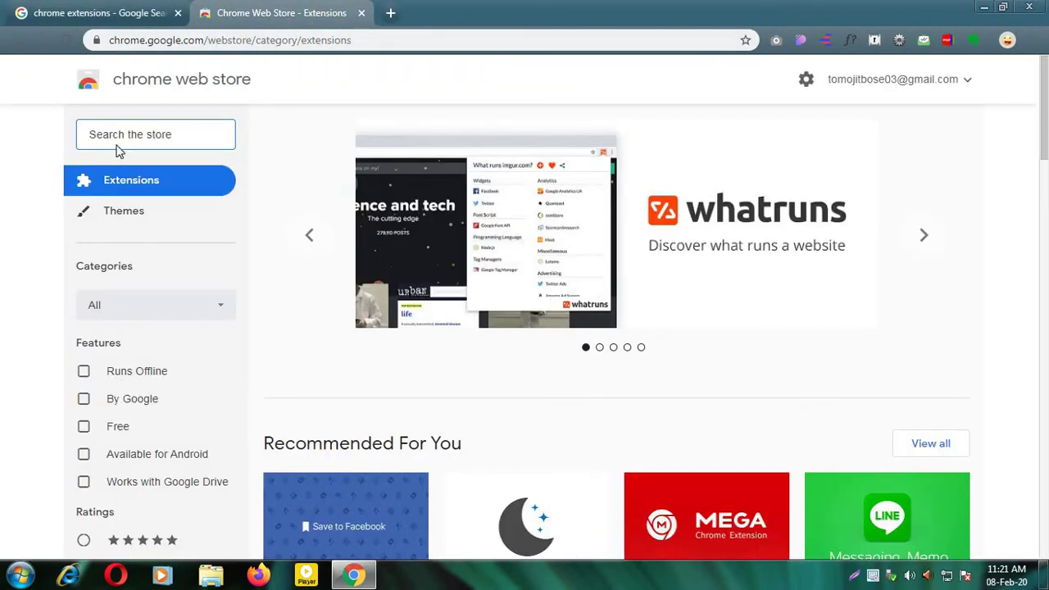
# Search the Chrome Web Store for grammarly.
pyautogui.click(133, 133)
pyautogui.write('gra')
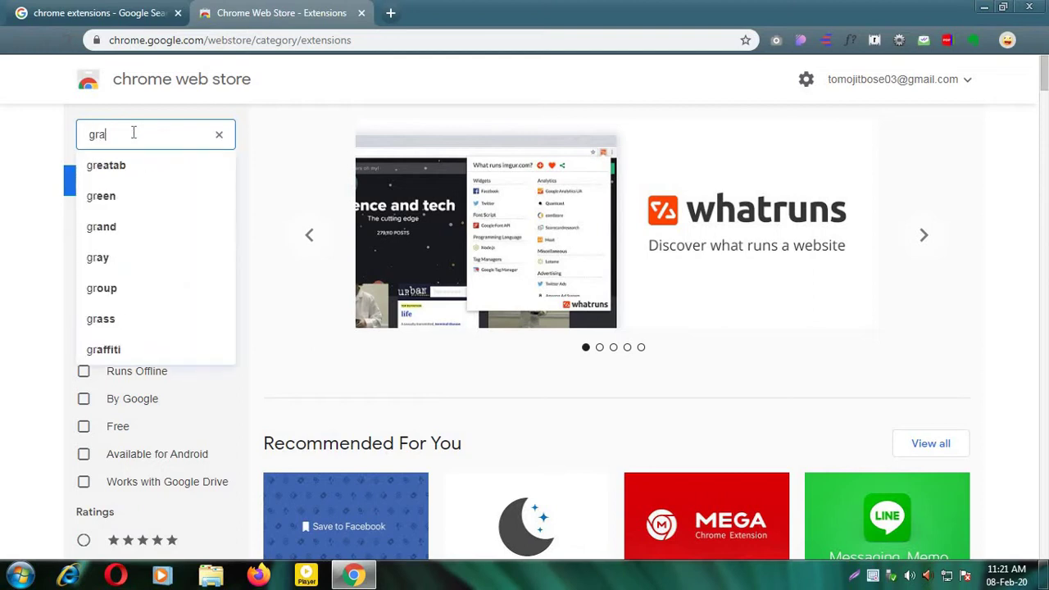
pyautogui.write('mmarly')
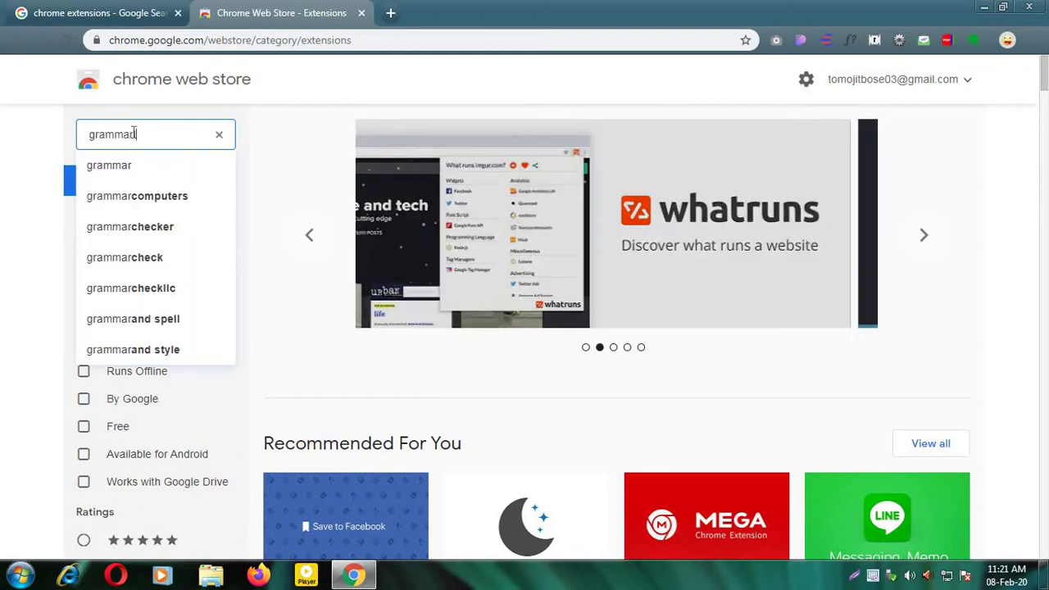
pyautogui.click(139, 167)
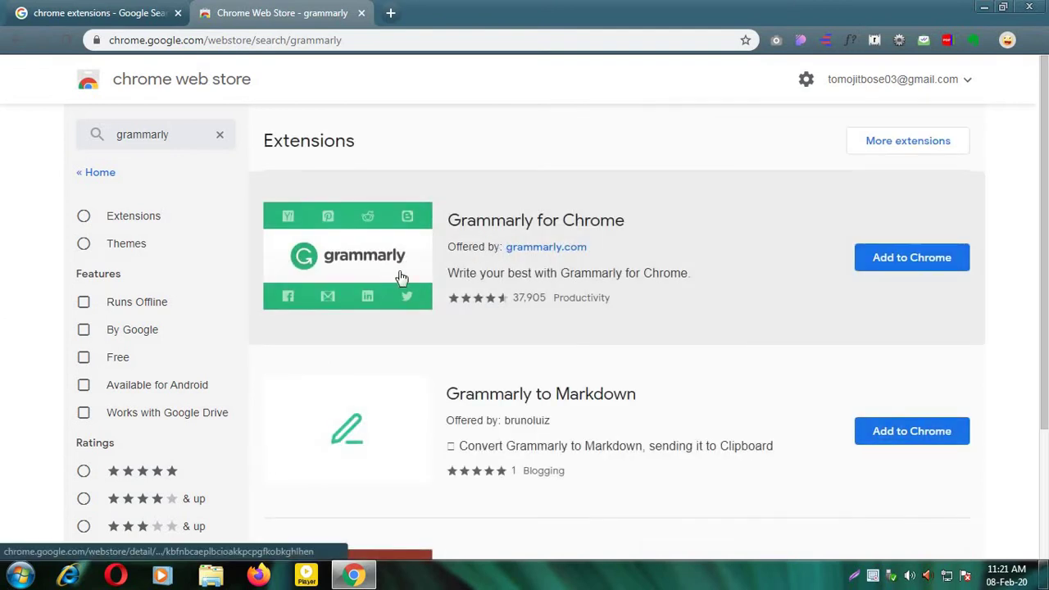
pyautogui.click(878, 260)
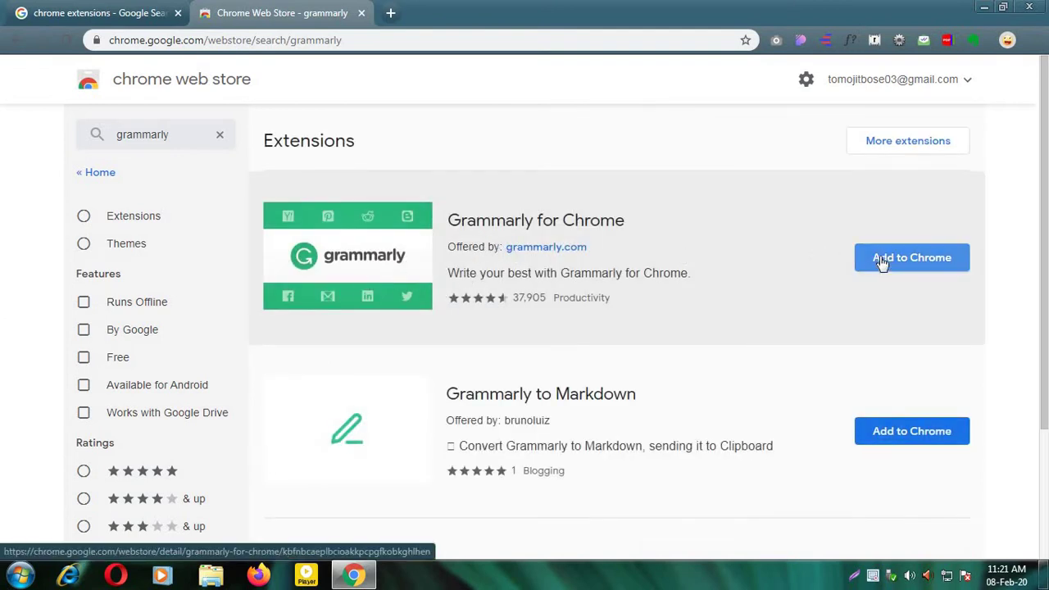
# Search Google for grammarly in a new tab.
pyautogui.click(397, 13)
pyautogui.write('grammarly')
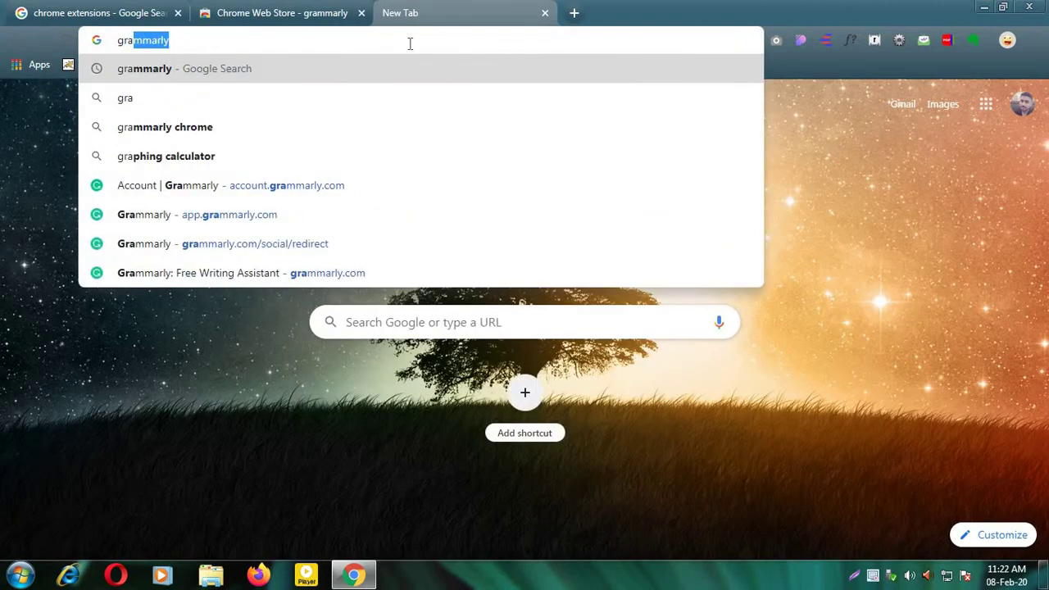
pyautogui.press('Return')
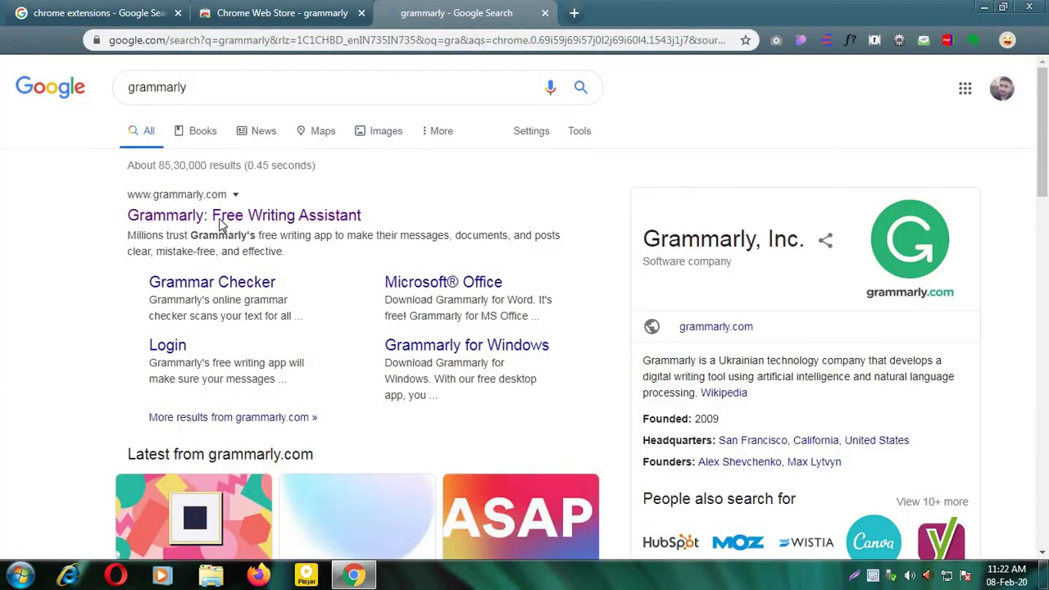
# Open the Grammarly: Free Writing Assistant result in a new tab and log out of the Grammarly account.
pyautogui.rightClick(223, 221)
pyautogui.click(266, 230)
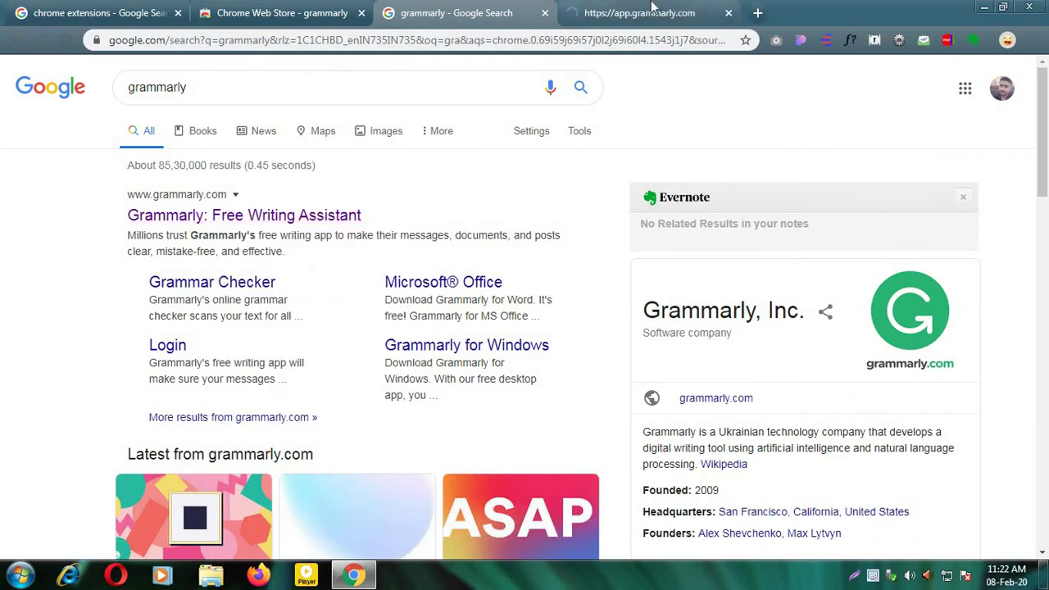
pyautogui.click(653, 9)
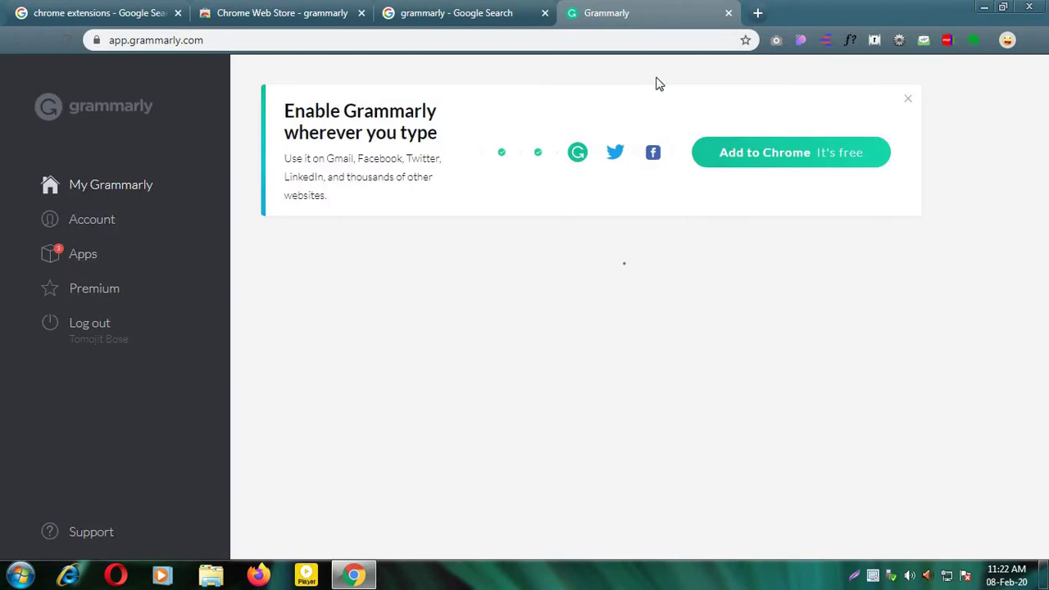
pyautogui.click(82, 326)
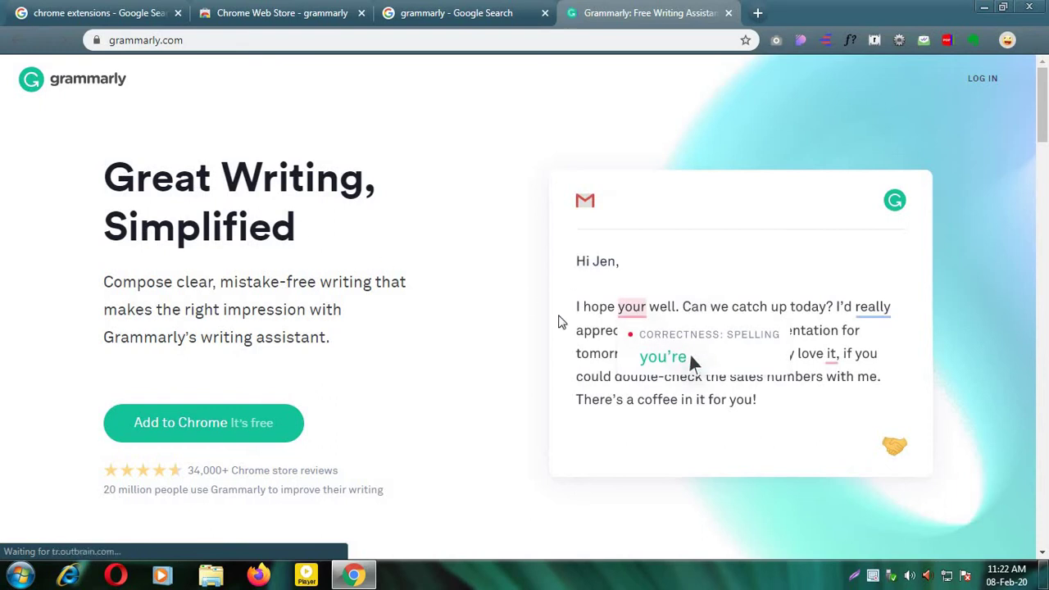
# Go from the Grammarly home page to its Chrome Web Store listing and add the Grammarly for Chrome extension.
pyautogui.scroll(-20, 557, 387)
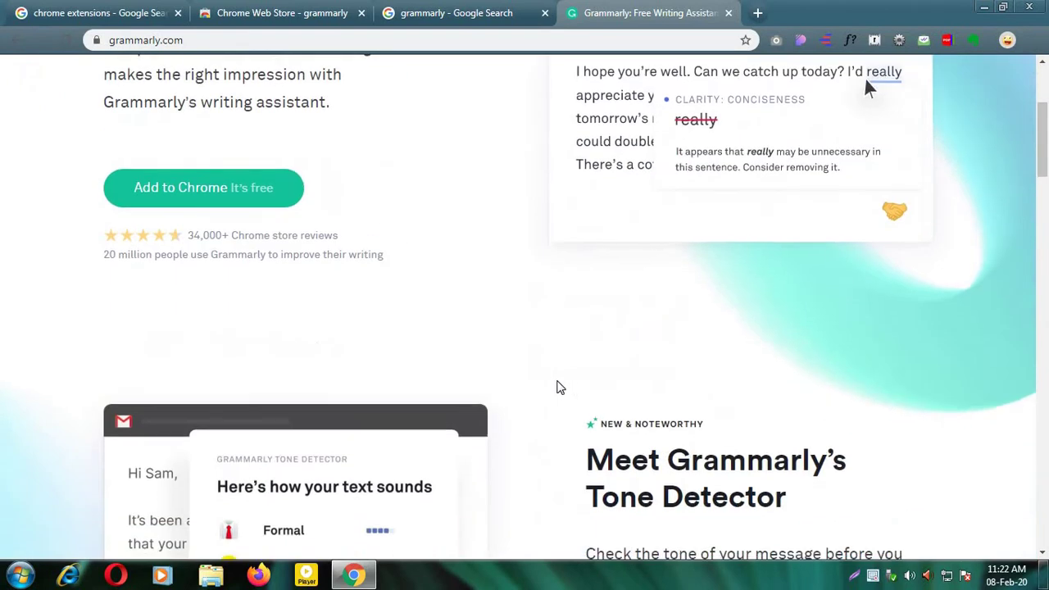
pyautogui.scroll(20, 564, 385)
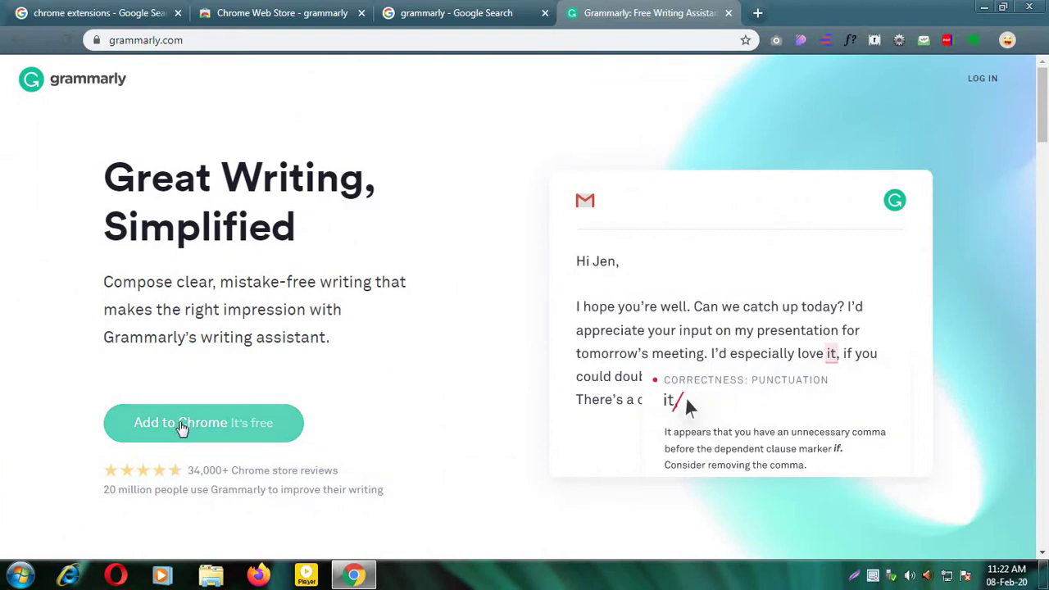
pyautogui.click(180, 426)
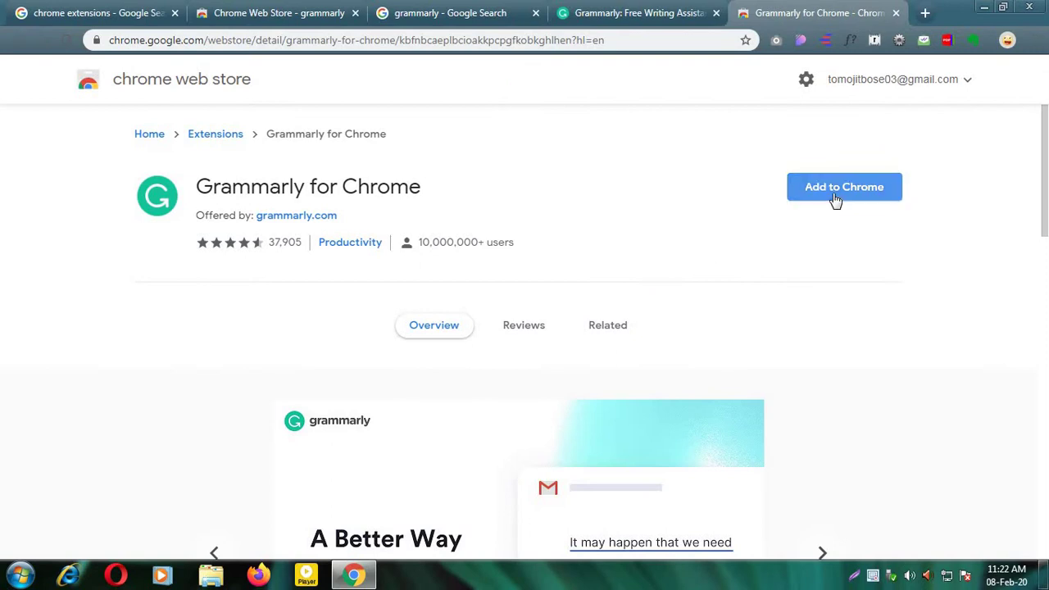
pyautogui.scroll(-2, 693, 346)
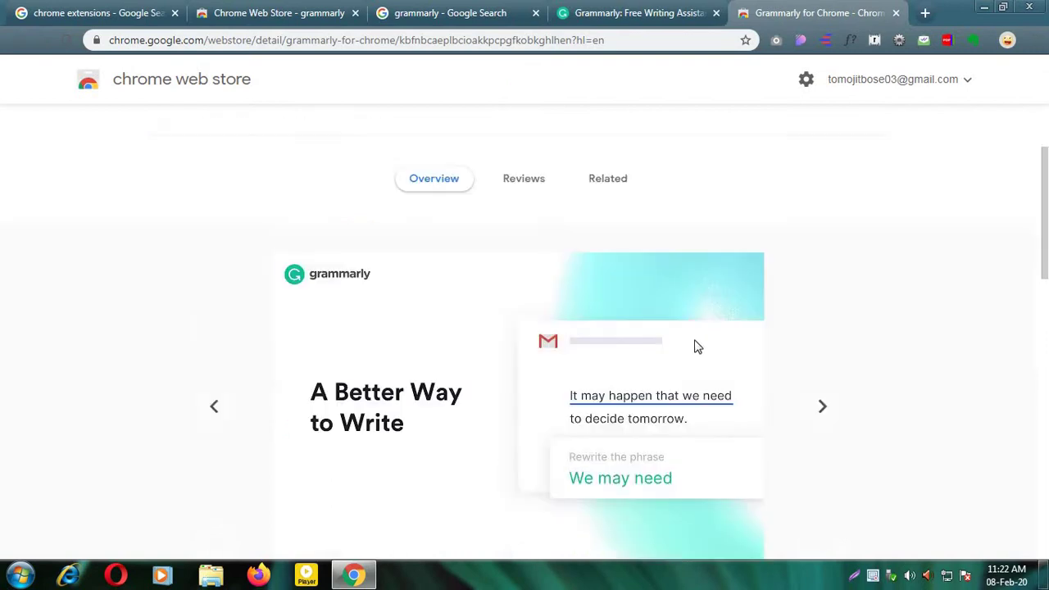
pyautogui.scroll(2, 726, 311)
pyautogui.click(820, 195)
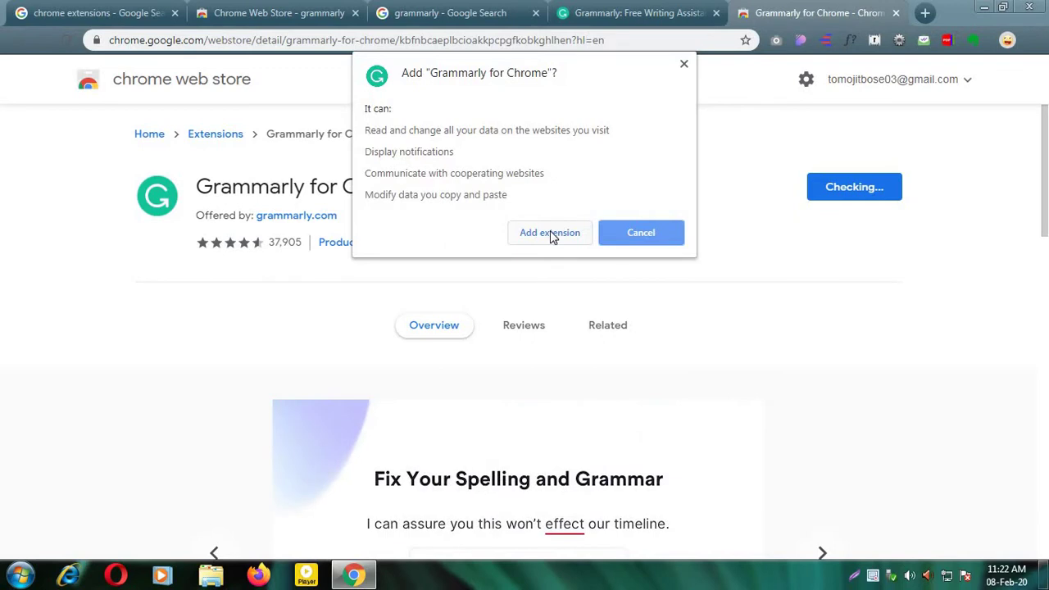
pyautogui.click(550, 232)
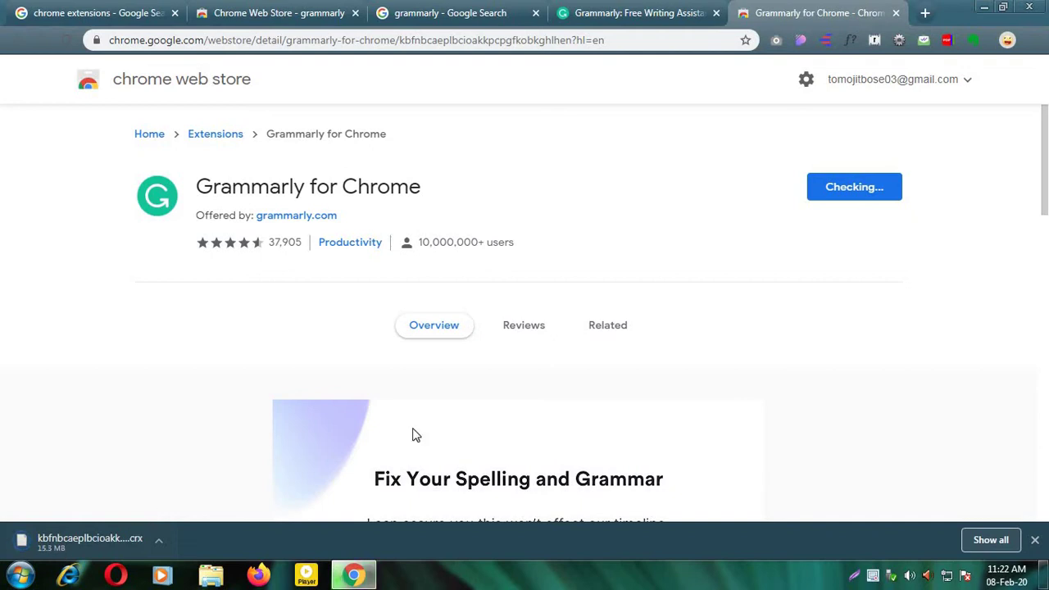
# Look through the Grammarly for Chrome listing, the store search results and the other open Grammarly pages while the extension downloads.
pyautogui.scroll(-6, 582, 391)
pyautogui.scroll(1, 582, 391)
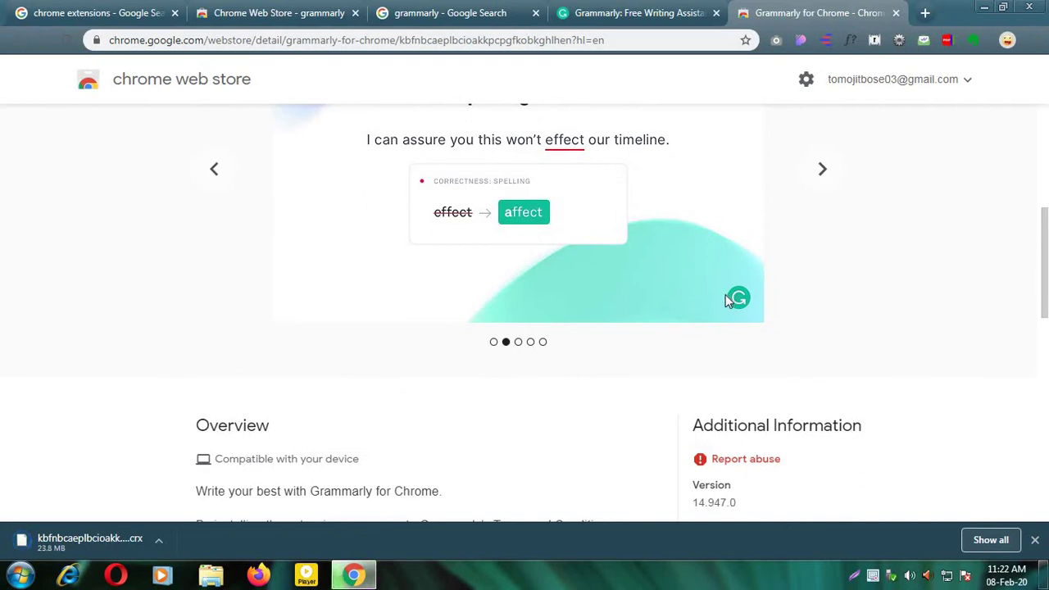
pyautogui.scroll(-7, 726, 299)
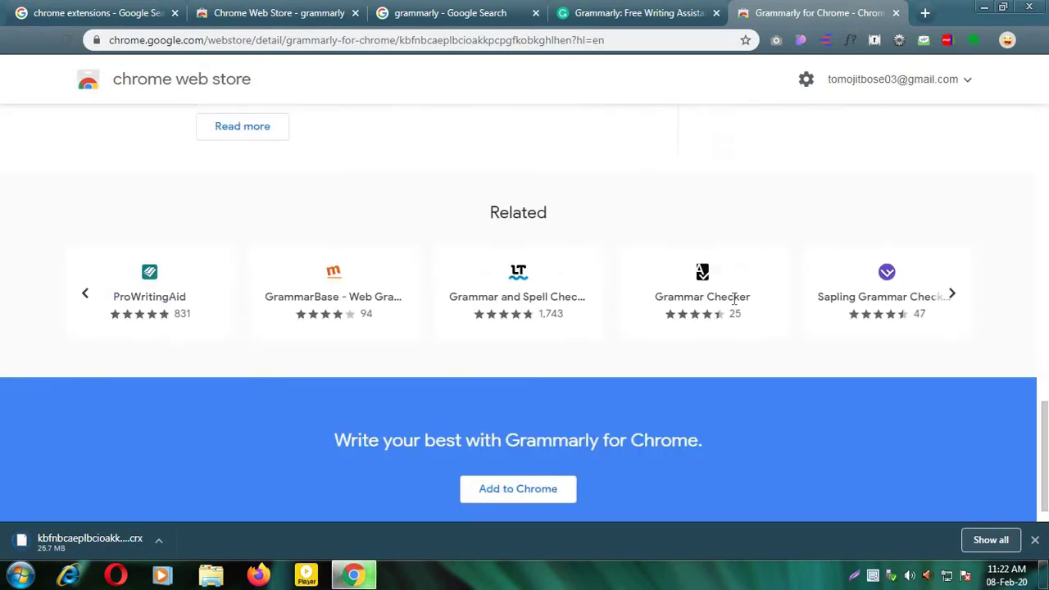
pyautogui.click(279, 12)
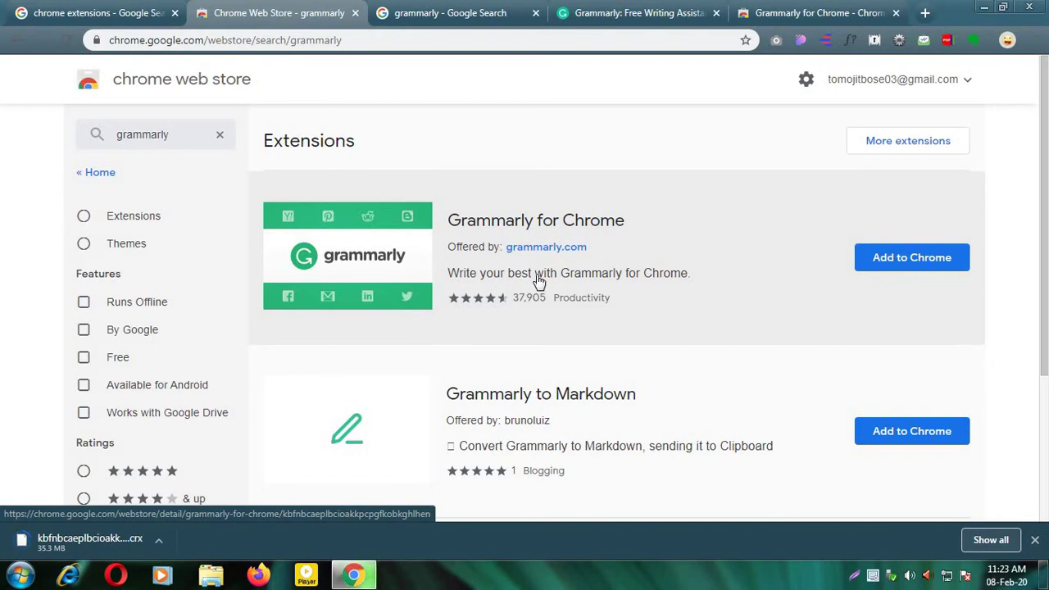
pyautogui.scroll(-2, 573, 284)
pyautogui.scroll(2, 578, 284)
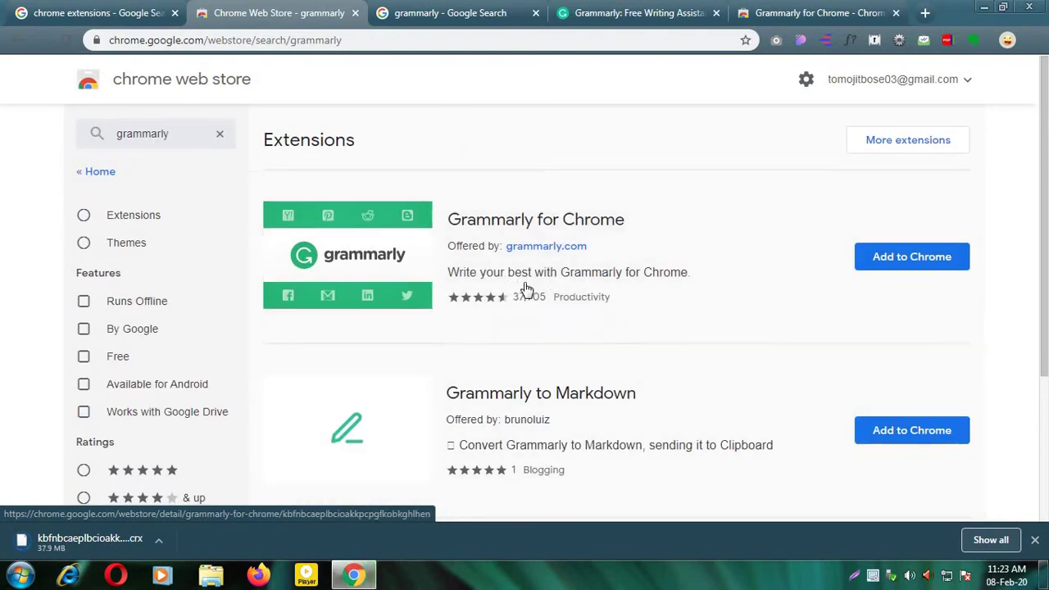
pyautogui.scroll(-2, 558, 287)
pyautogui.scroll(2, 579, 284)
pyautogui.click(450, 12)
pyautogui.click(639, 14)
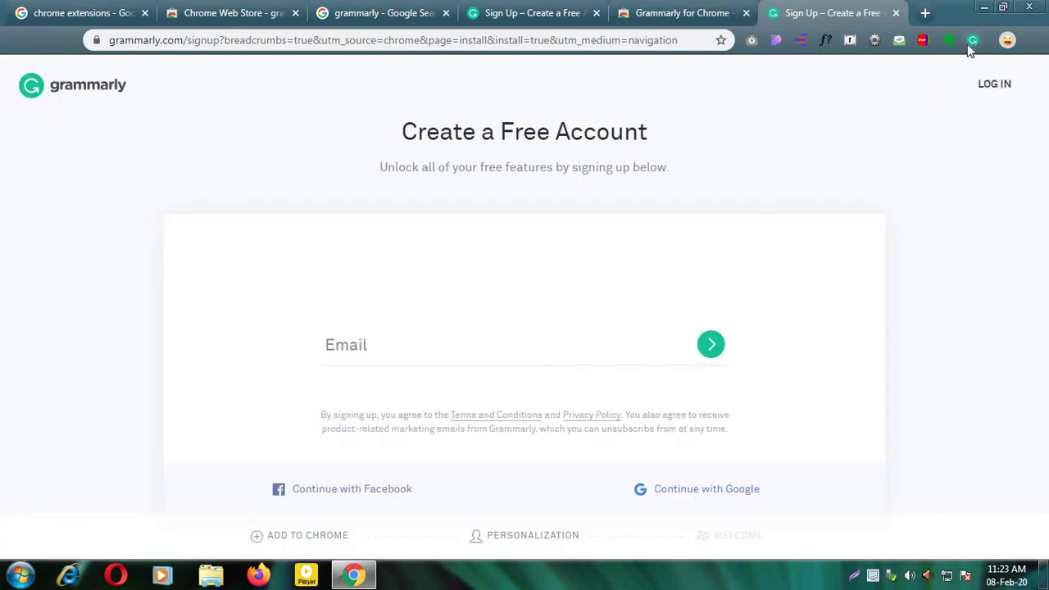
# Continue the Grammarly sign-up with Google and choose the first listed Google account.
pyautogui.click(399, 339)
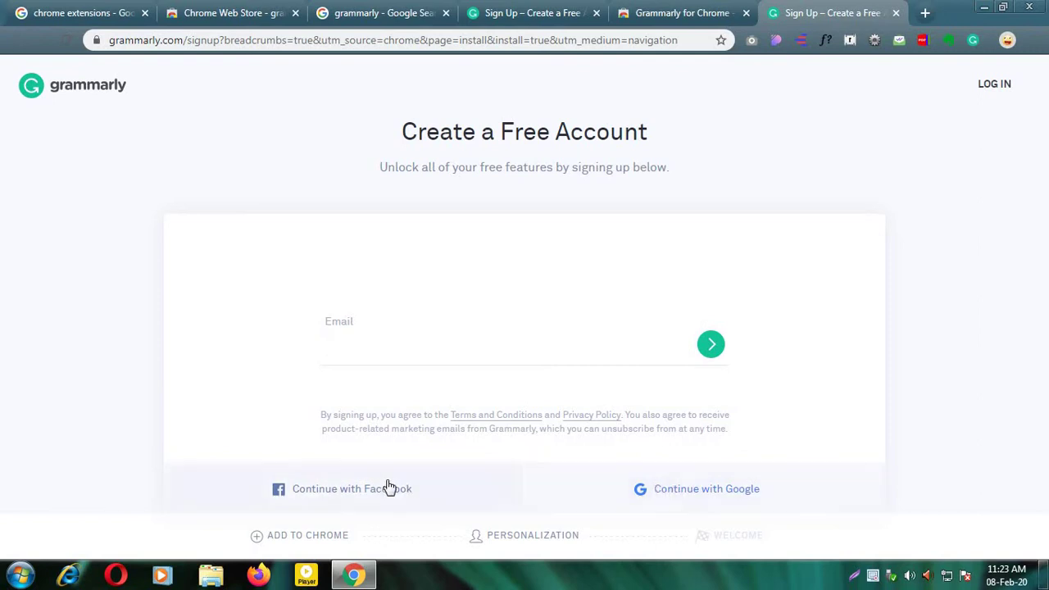
pyautogui.click(722, 495)
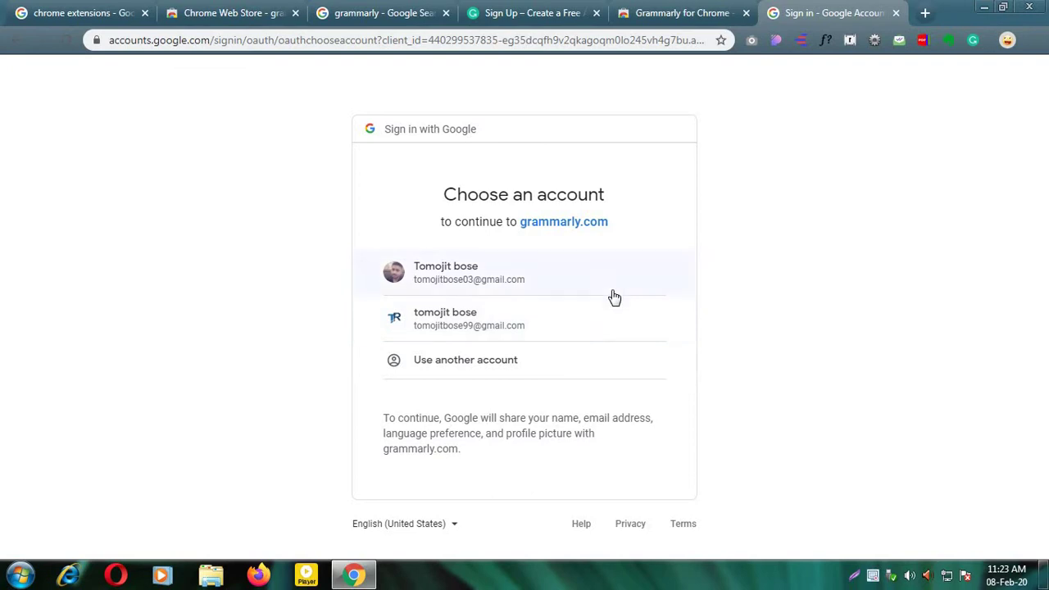
pyautogui.click(479, 282)
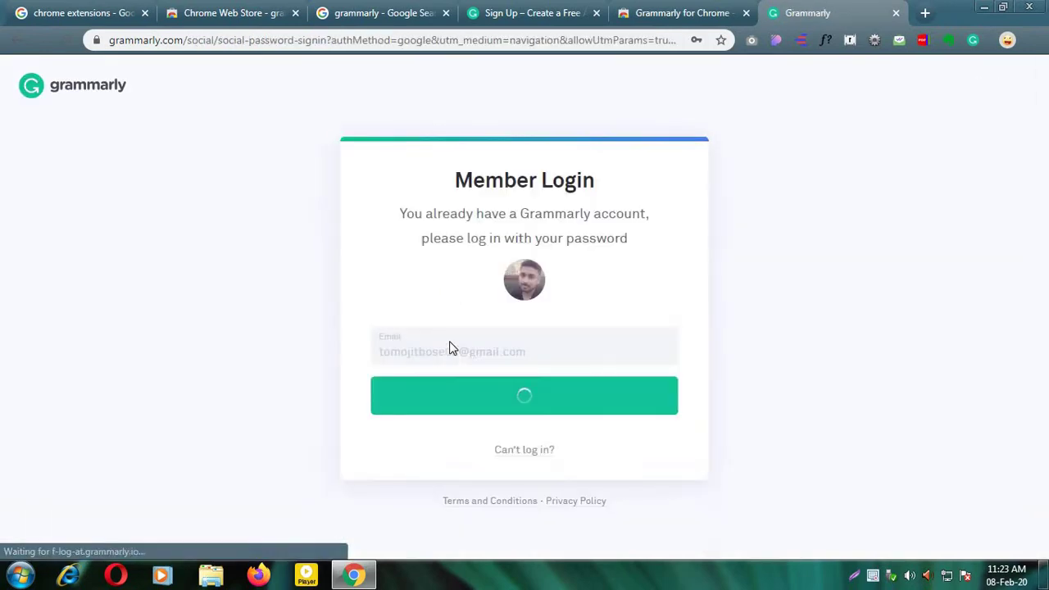
# Sign in to the existing Grammarly account with the saved account password.
pyautogui.click(443, 409)
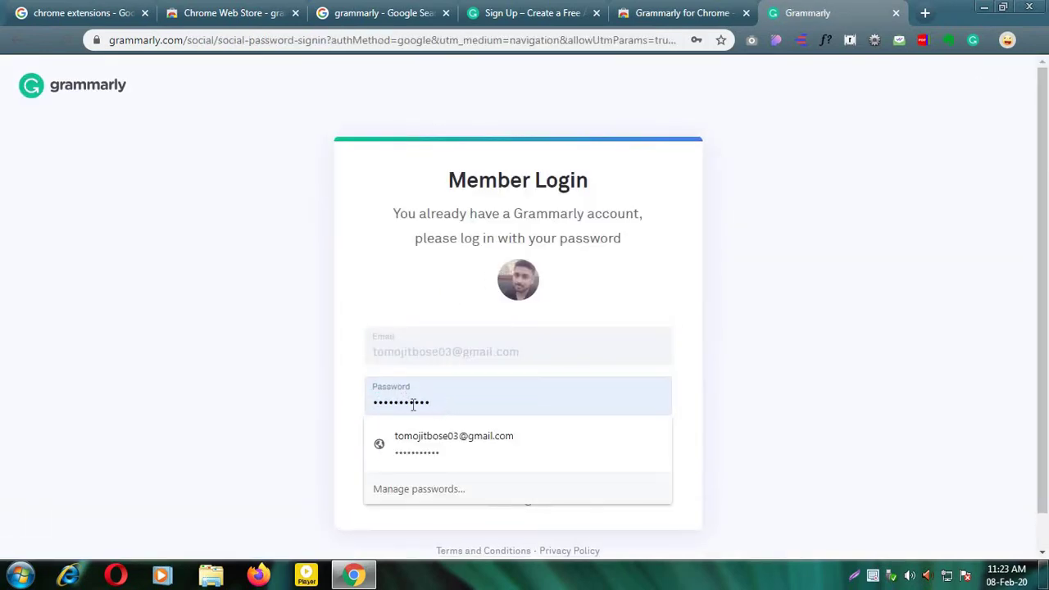
pyautogui.click(37, 424)
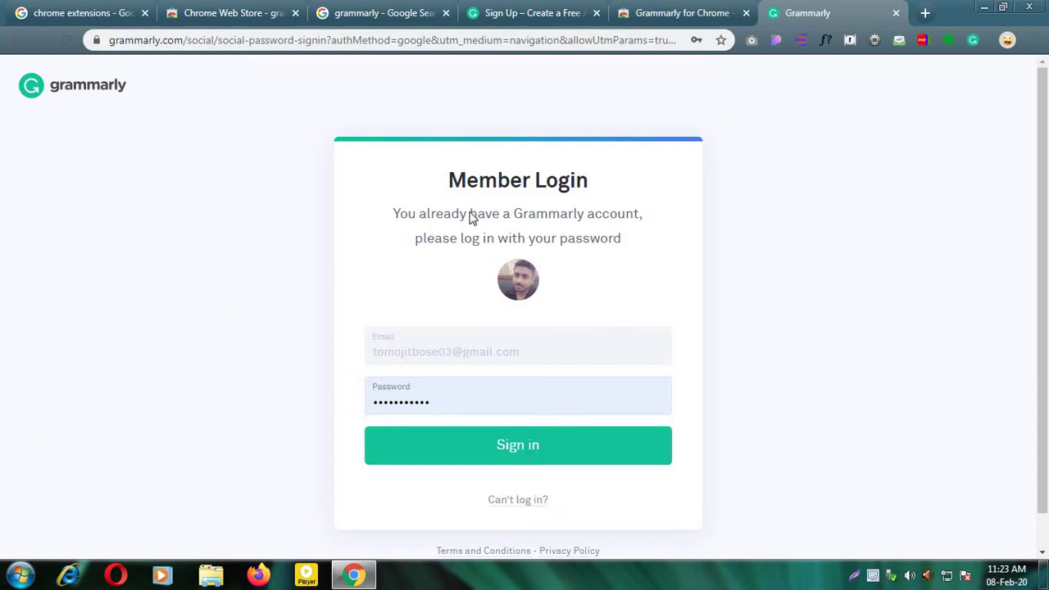
pyautogui.click(510, 447)
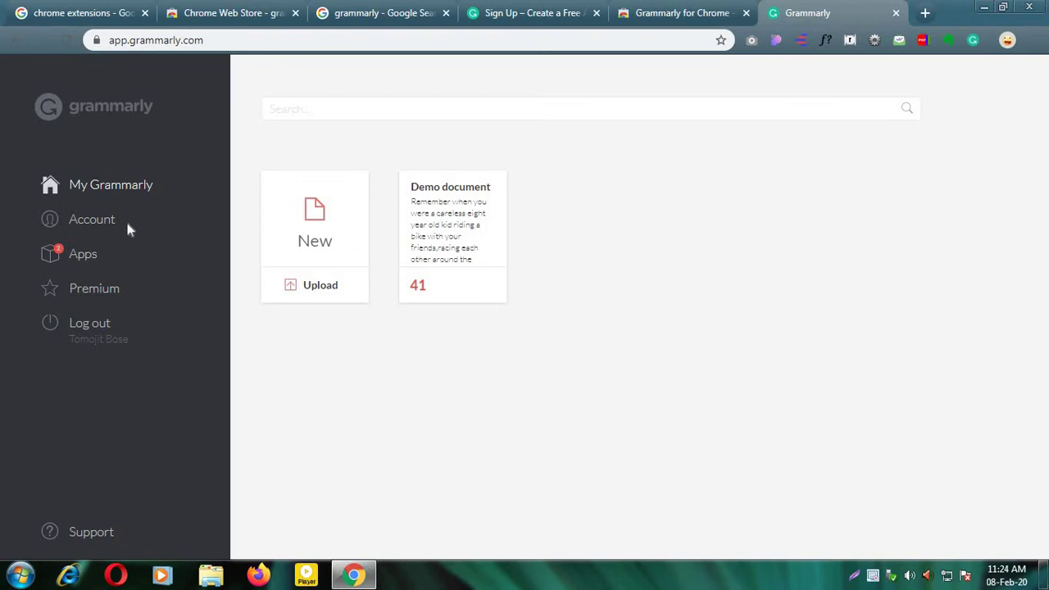
# Open the Grammarly account settings and examine the personal dictionary and the English variants offered as language preference.
pyautogui.click(91, 220)
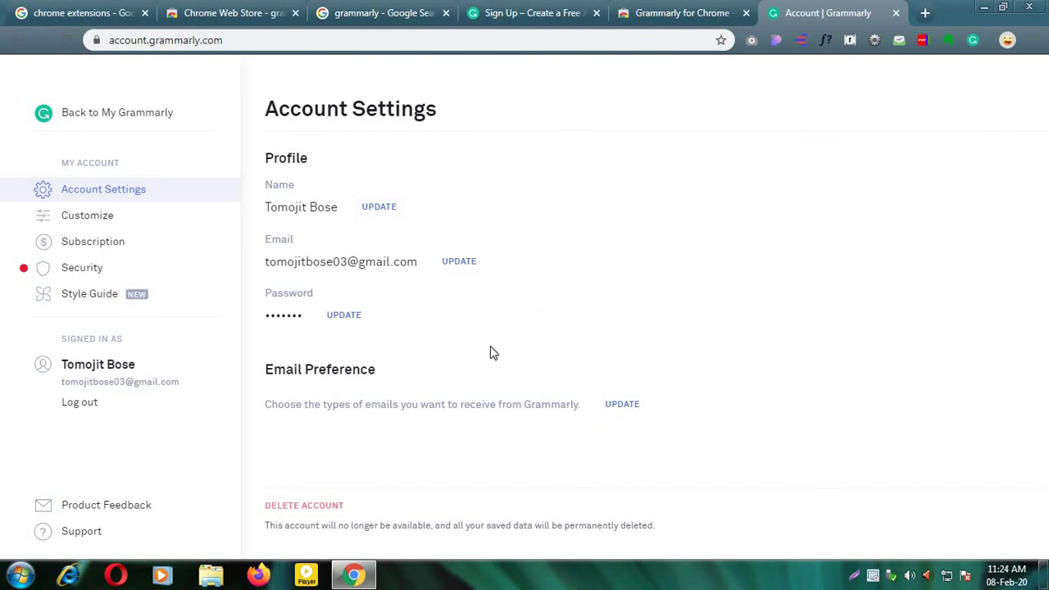
pyautogui.click(104, 223)
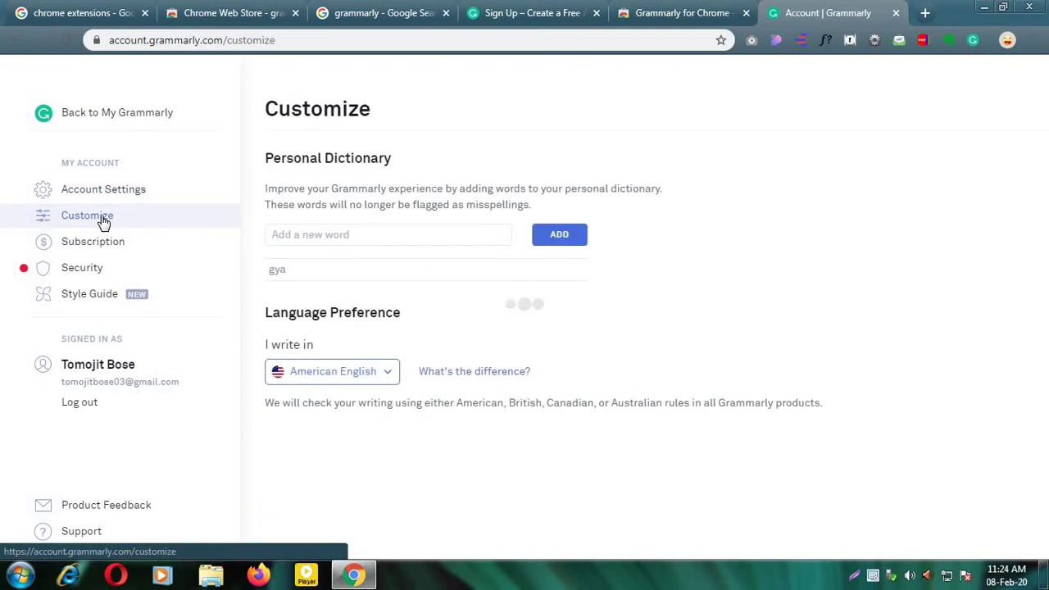
pyautogui.click(365, 378)
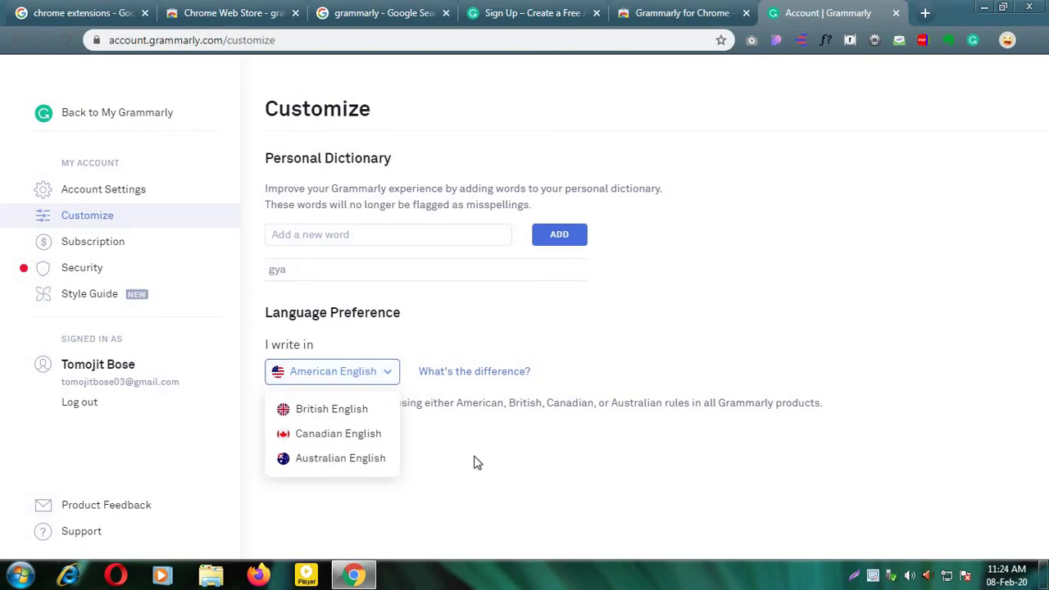
pyautogui.click(318, 237)
# Open a new browser tab and look through the preview images in the Grammarly for Chrome store listing.
pyautogui.click(924, 13)
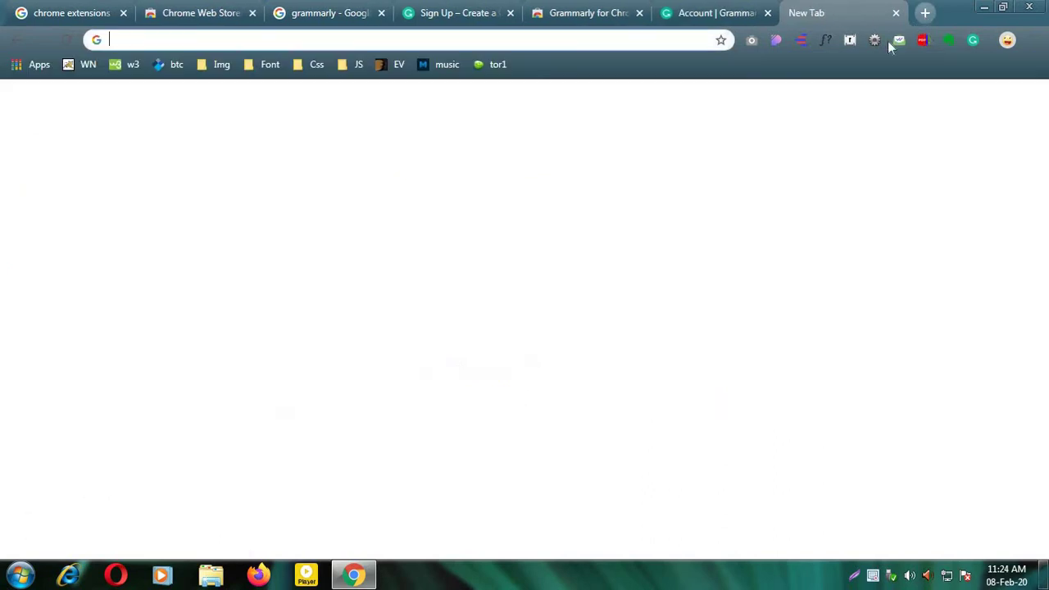
pyautogui.click(695, 12)
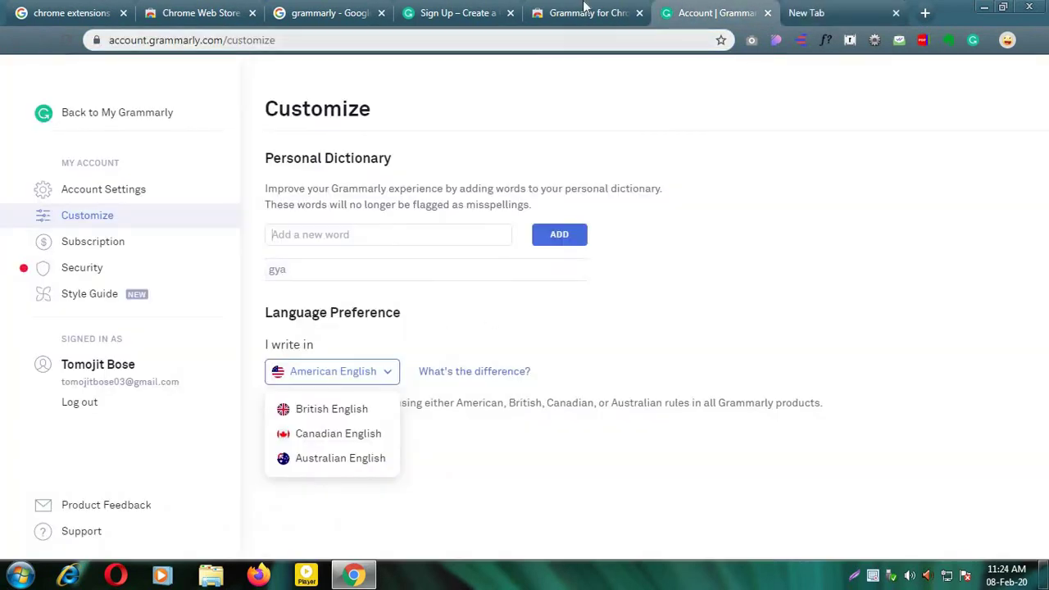
pyautogui.click(582, 13)
pyautogui.scroll(-3, 567, 311)
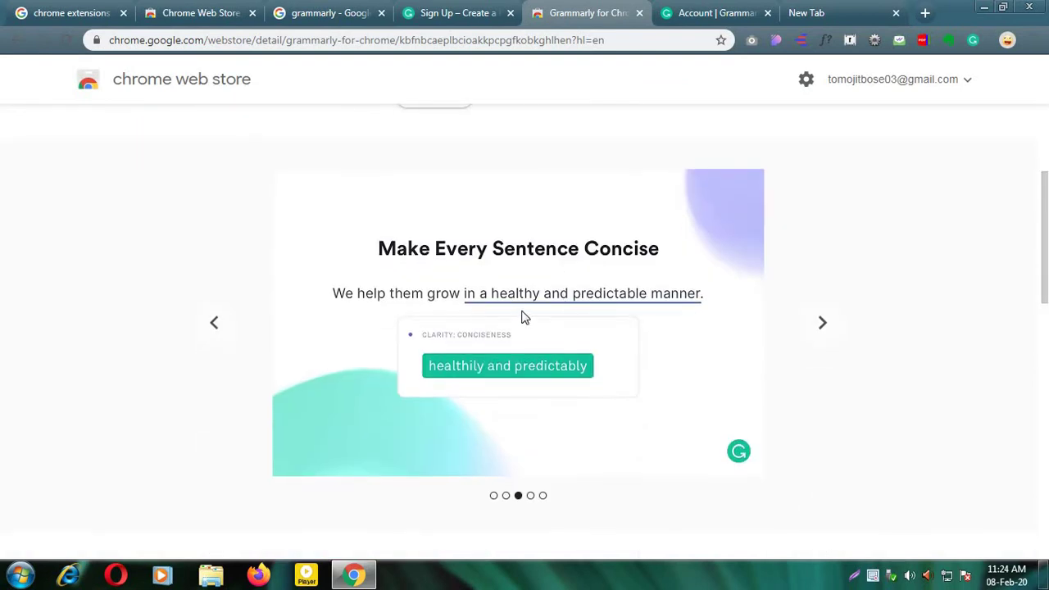
pyautogui.click(823, 324)
pyautogui.click(823, 324)
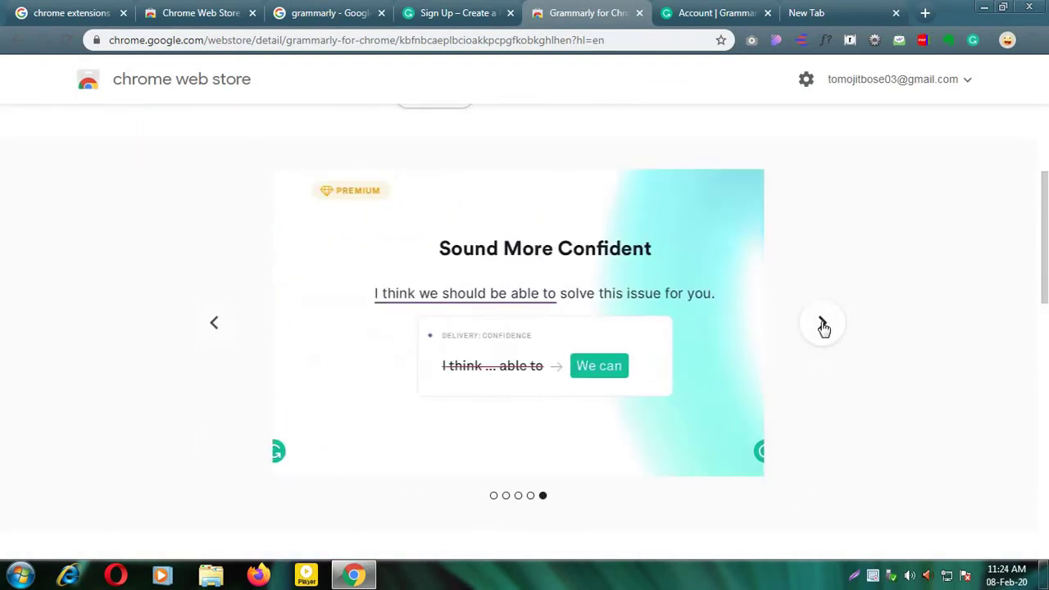
pyautogui.click(823, 324)
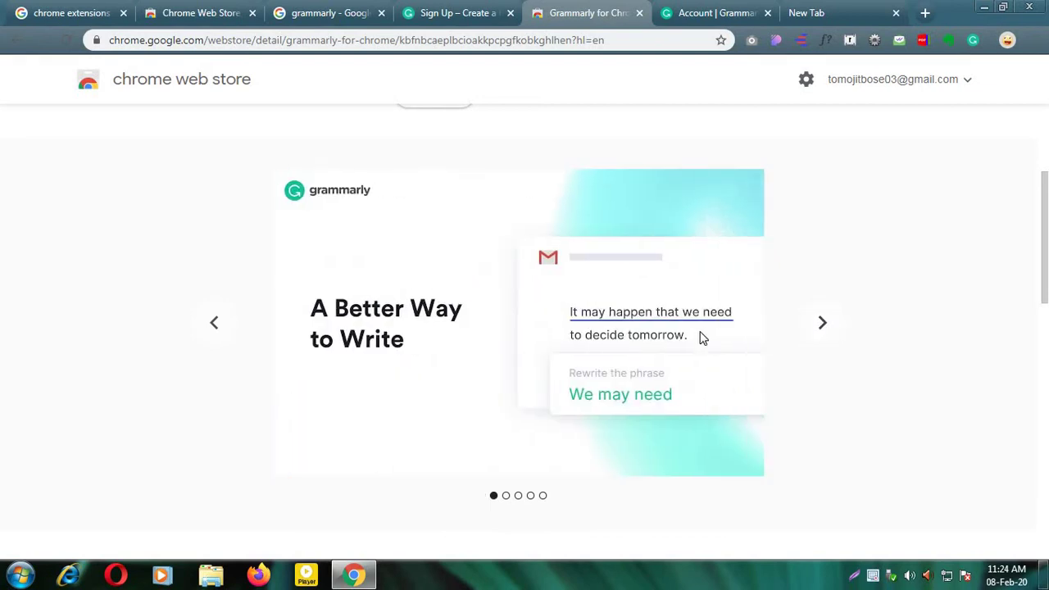
pyautogui.click(839, 7)
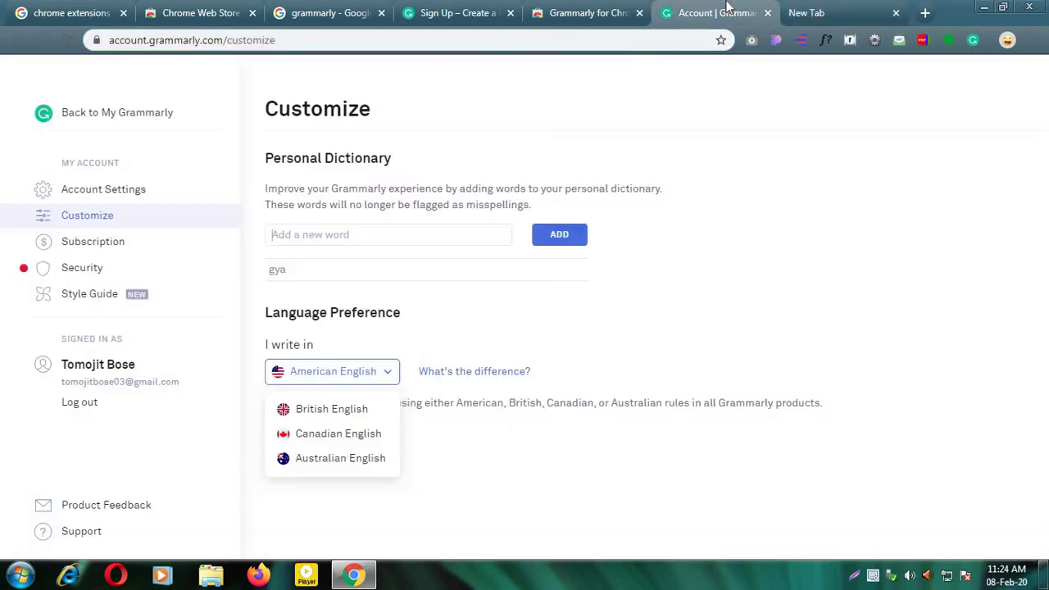
pyautogui.click(732, 8)
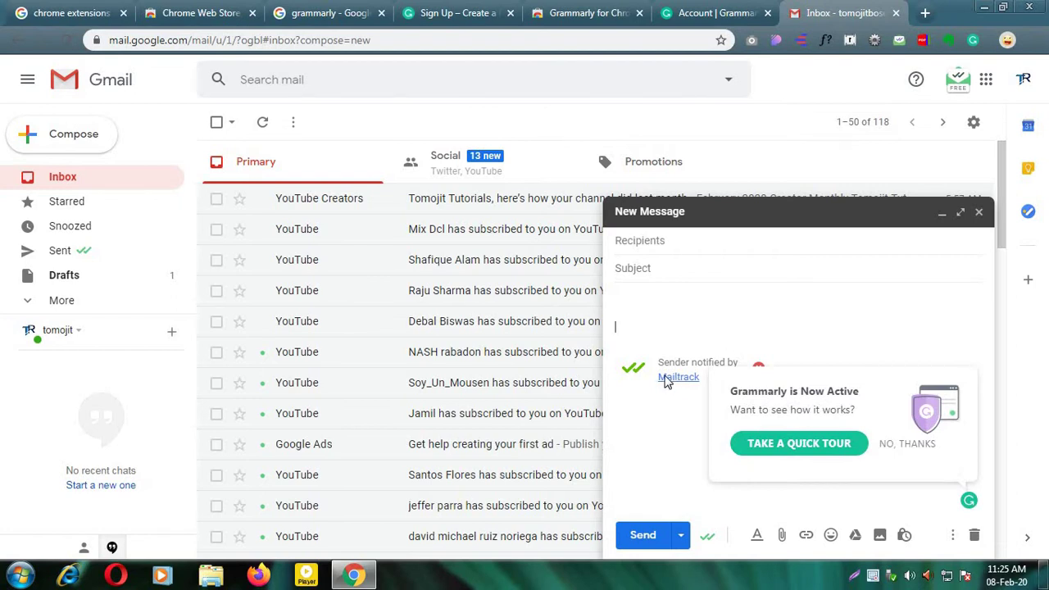
# Start Grammarly's quick tour from the new Gmail message and continue to its Personalize form.
pyautogui.click(688, 335)
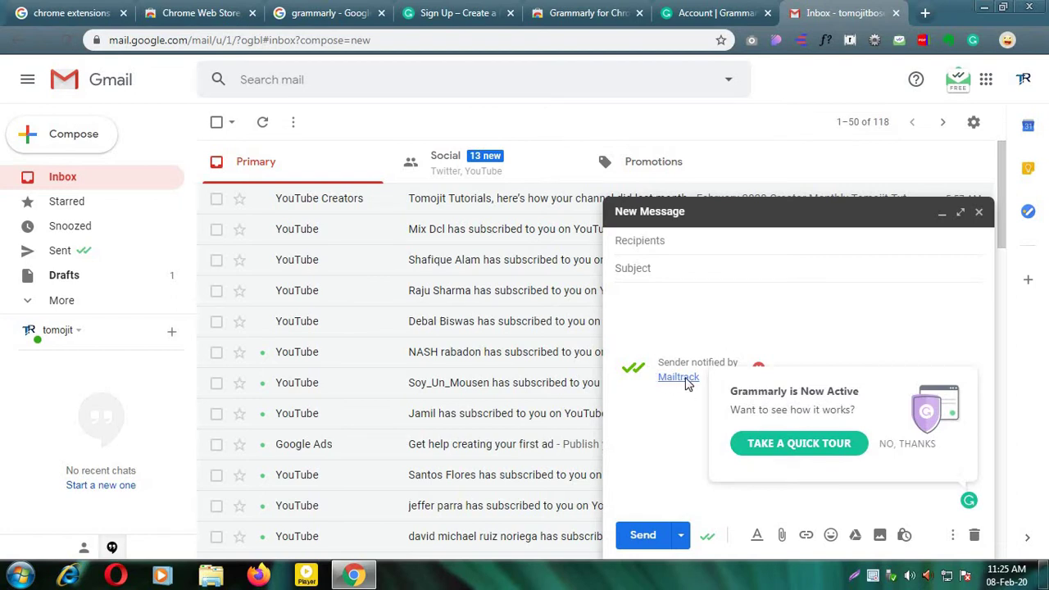
pyautogui.click(807, 445)
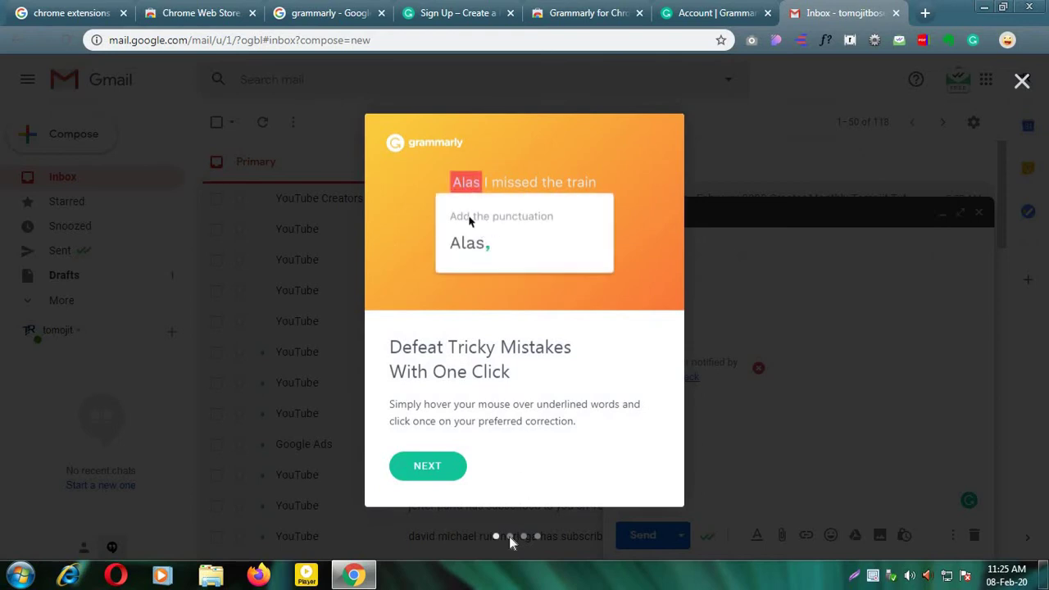
pyautogui.click(439, 473)
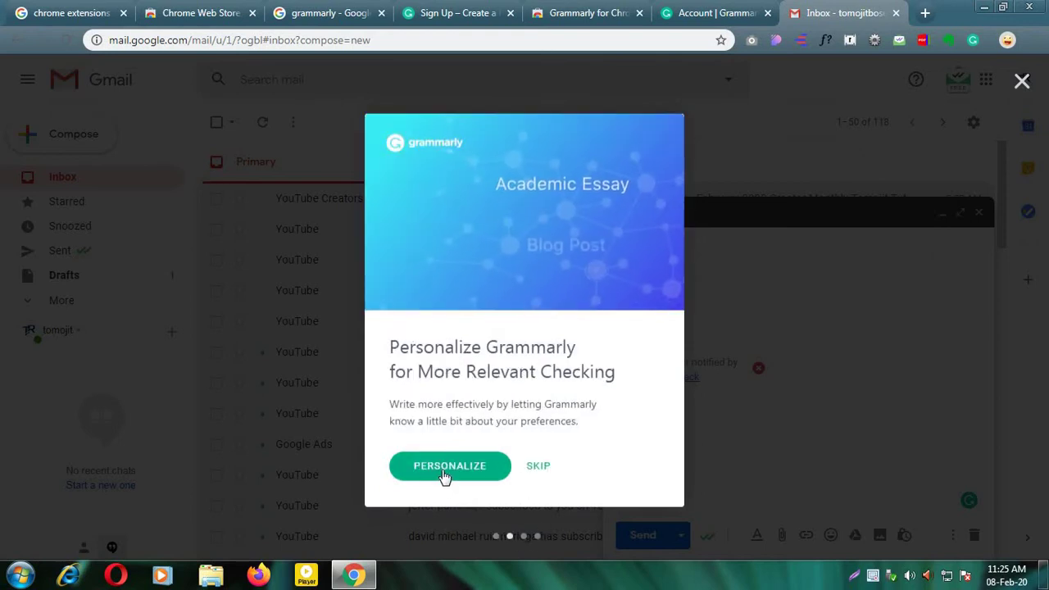
pyautogui.click(450, 473)
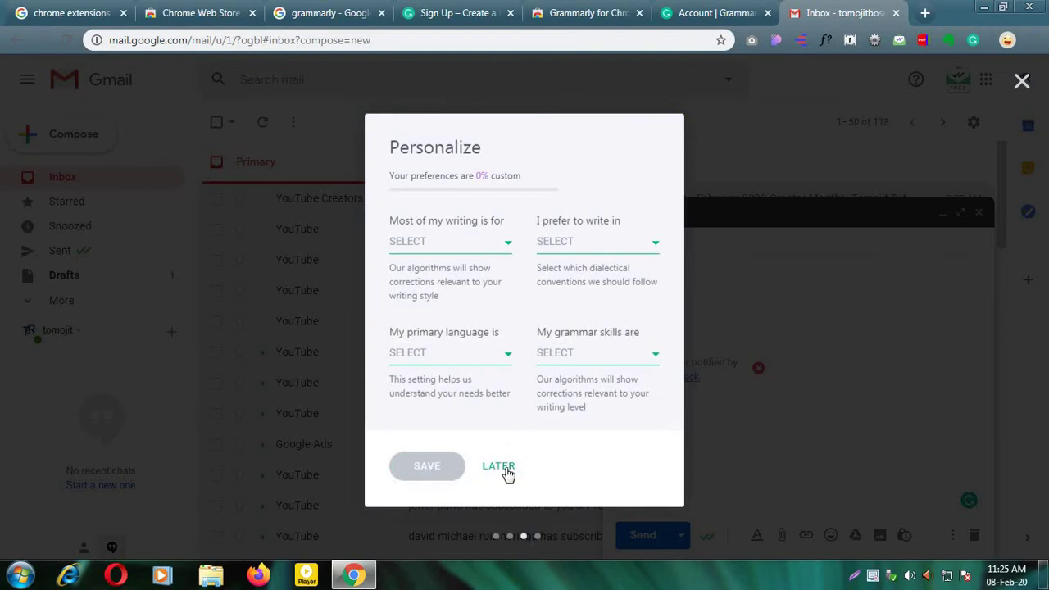
# Personalize Grammarly with Work as the main writing purpose, American English as the dialect and English as the primary language.
pyautogui.click(471, 244)
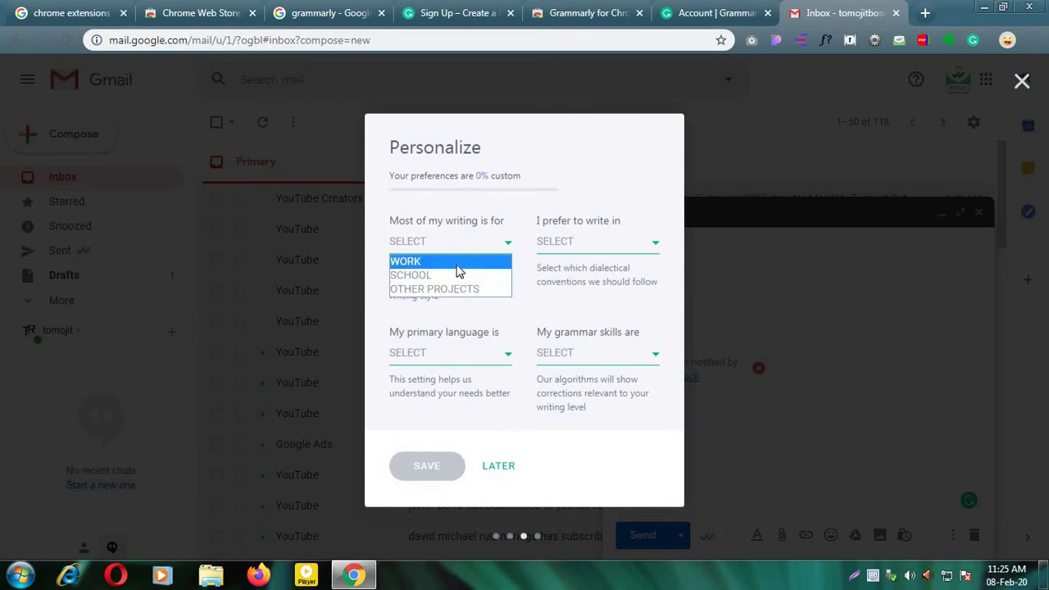
pyautogui.click(463, 262)
pyautogui.click(582, 246)
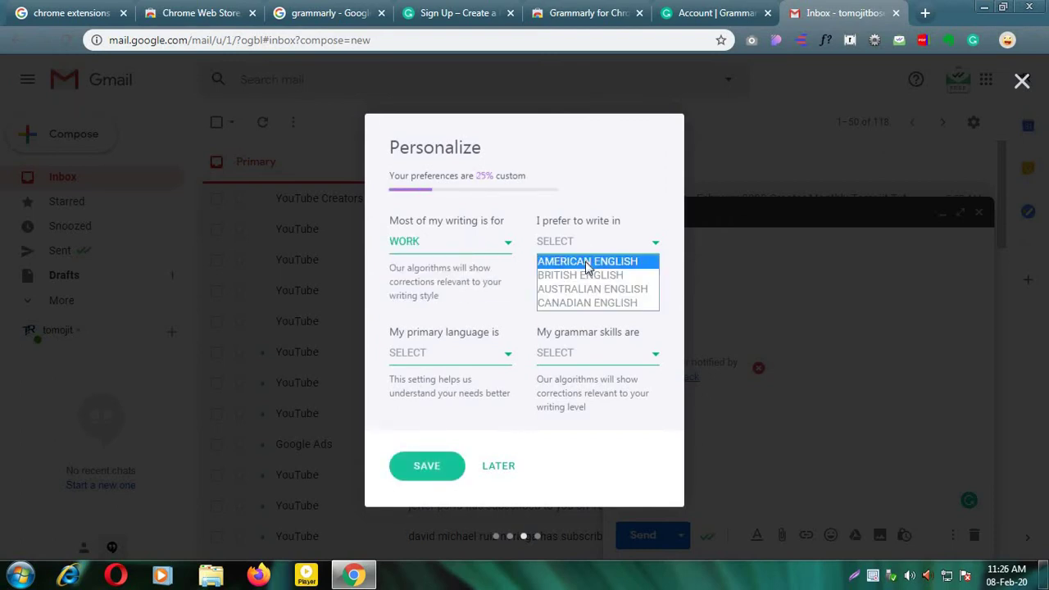
pyautogui.click(585, 260)
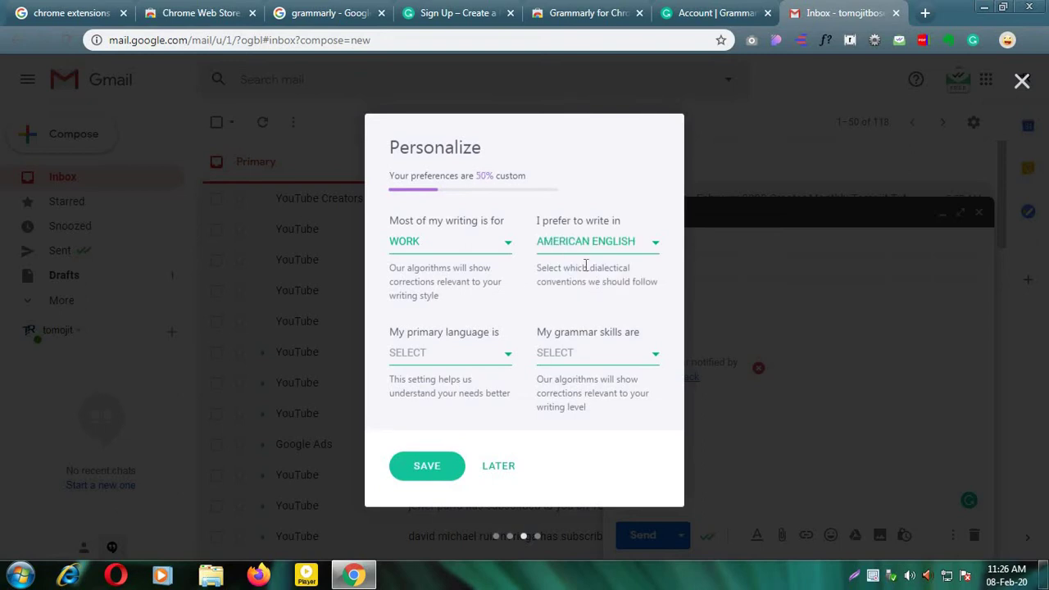
pyautogui.click(460, 361)
pyautogui.click(469, 373)
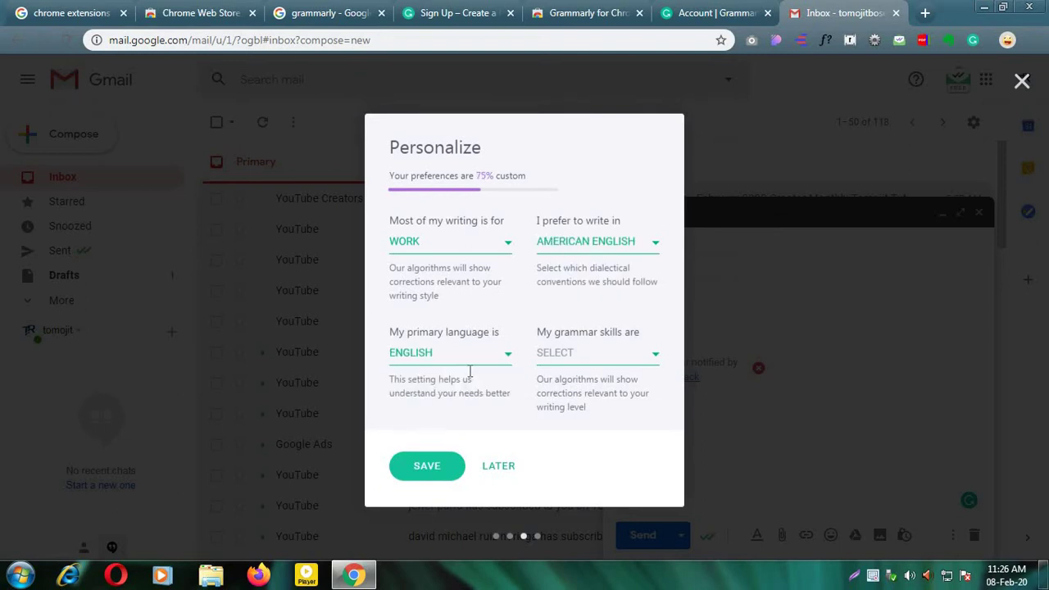
# Set the grammar skills to Intermediate, save the preferences and finish the tour.
pyautogui.click(588, 358)
pyautogui.click(590, 372)
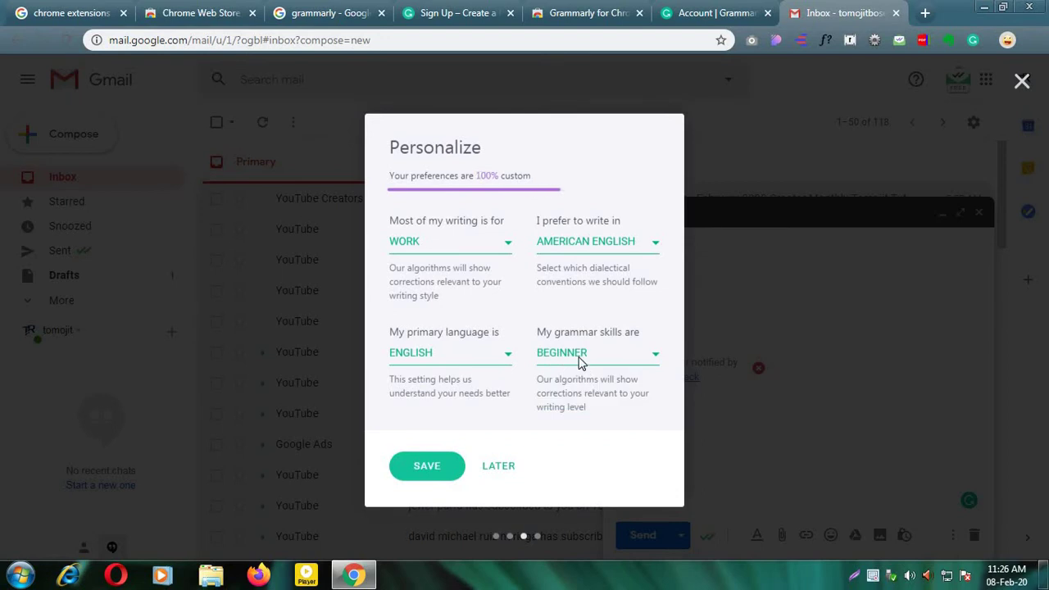
pyautogui.click(587, 361)
pyautogui.click(584, 384)
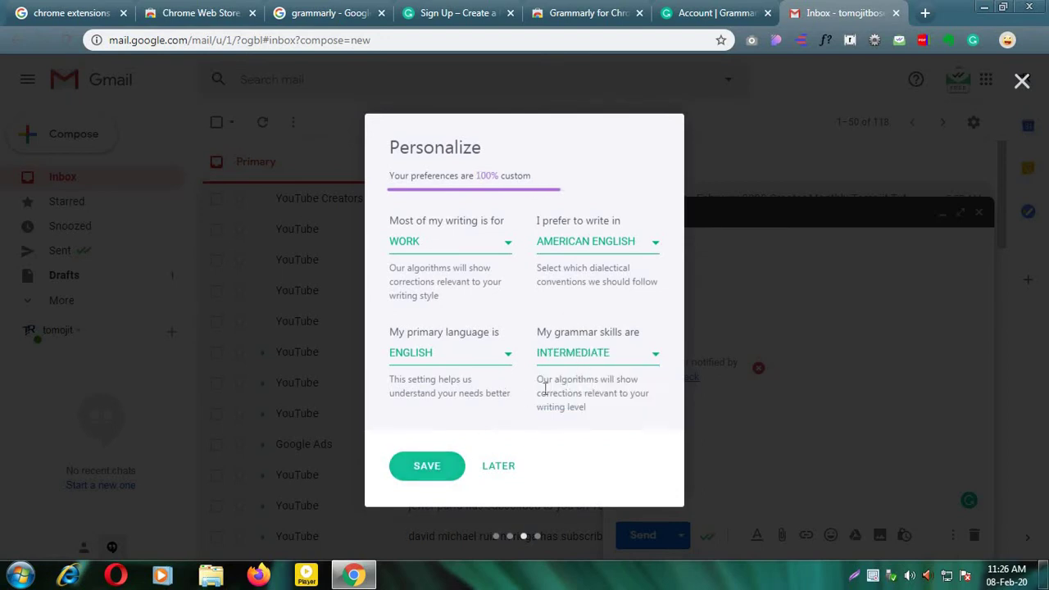
pyautogui.click(433, 467)
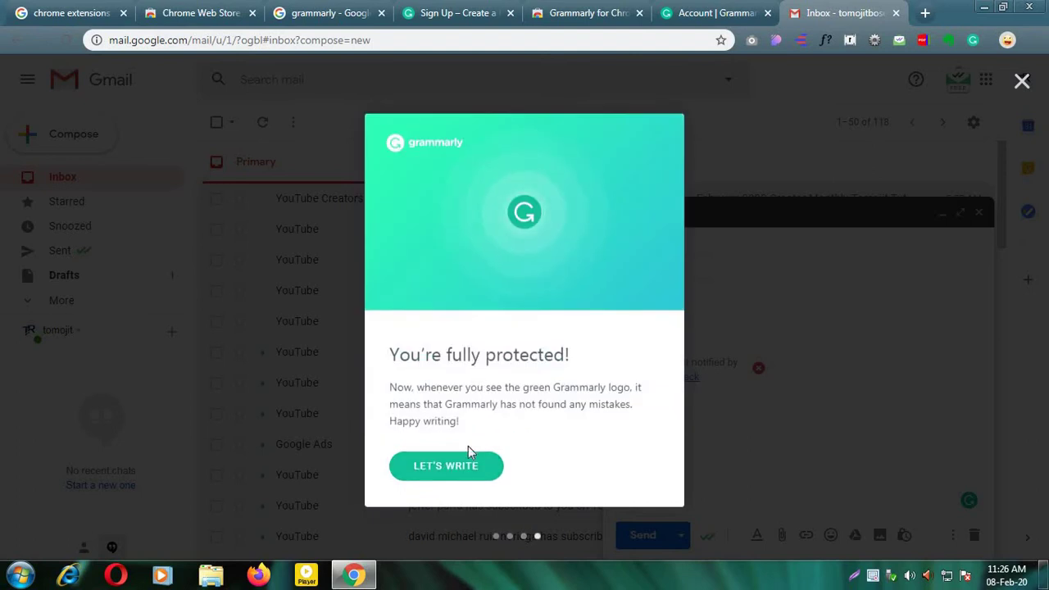
pyautogui.click(462, 464)
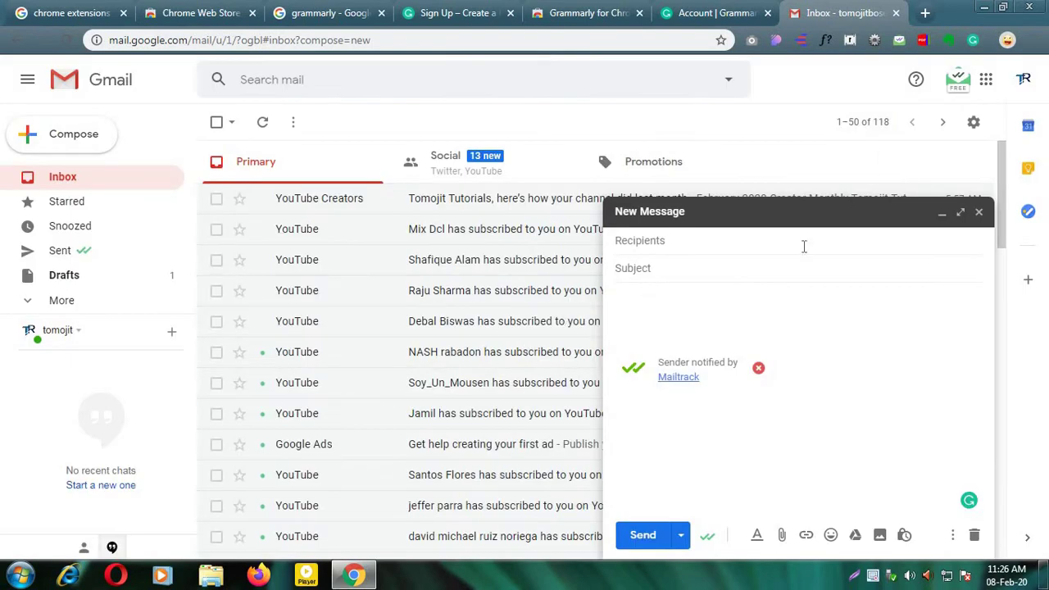
# Address the new message to the suggested e-mail contact and enter the subject "demo".
pyautogui.click(697, 246)
pyautogui.write('tomoji')
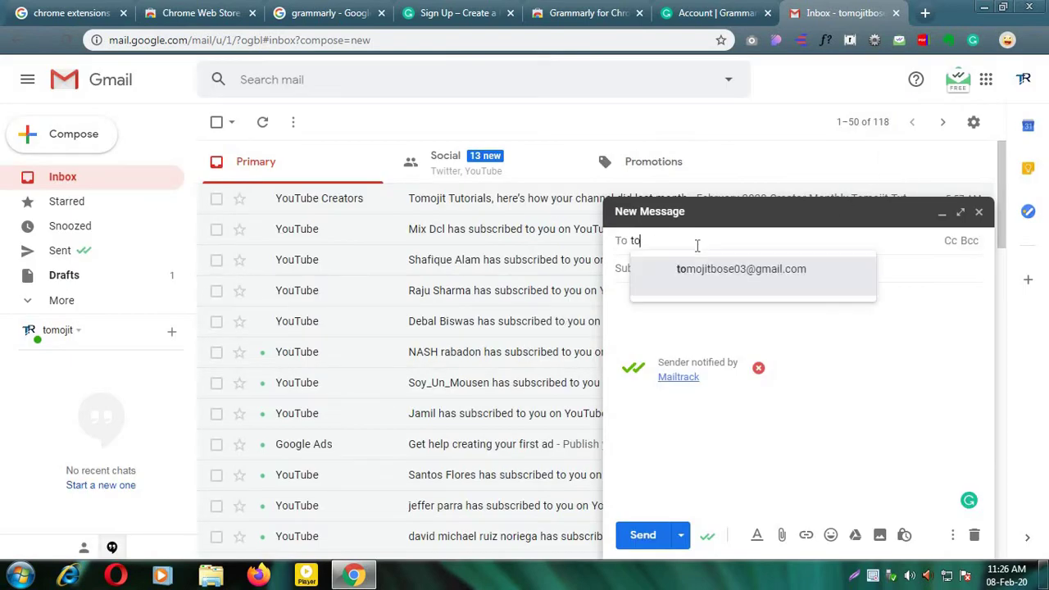
pyautogui.click(711, 268)
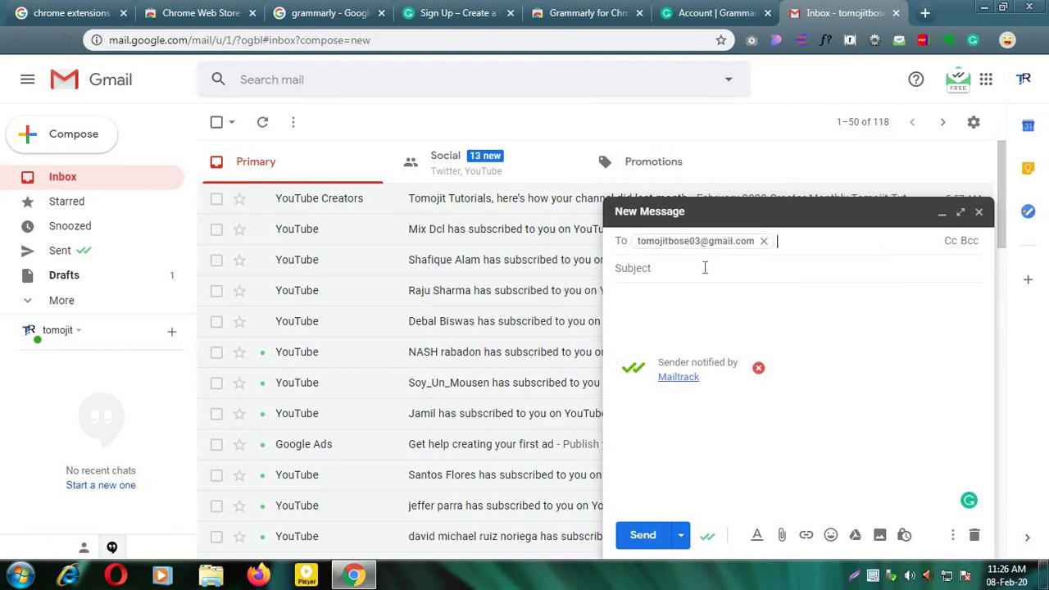
pyautogui.click(705, 267)
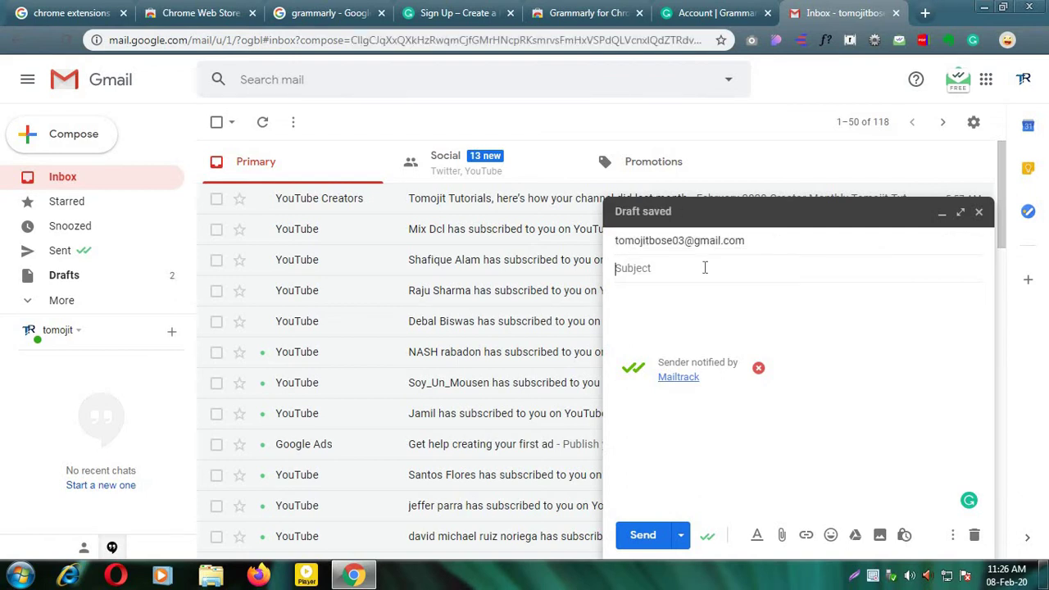
pyautogui.write('Gra')
pyautogui.press('BackSpace')
pyautogui.write('demo')
pyautogui.click(695, 295)
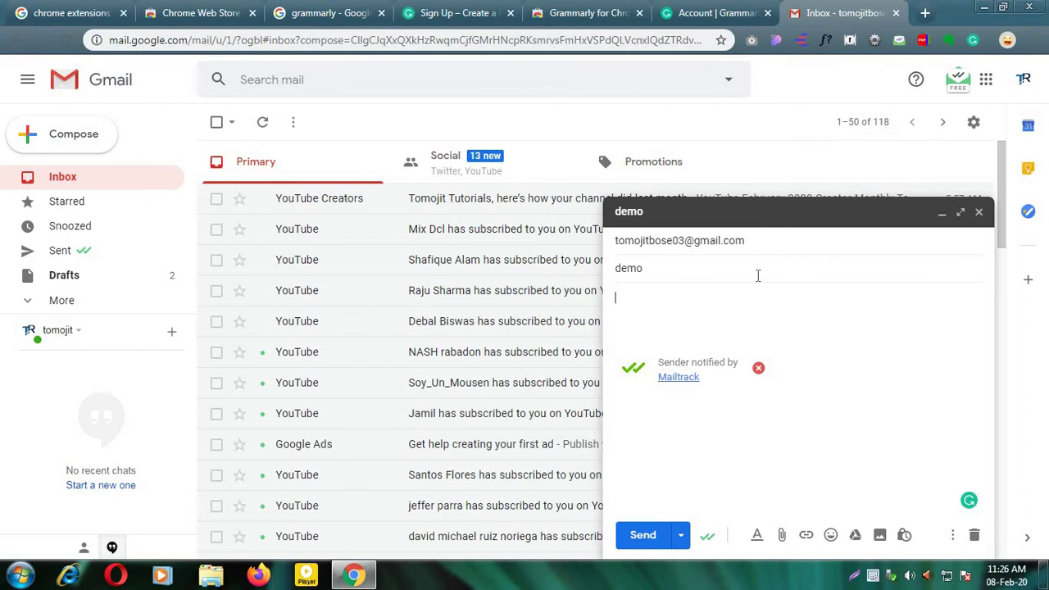
pyautogui.click(771, 240)
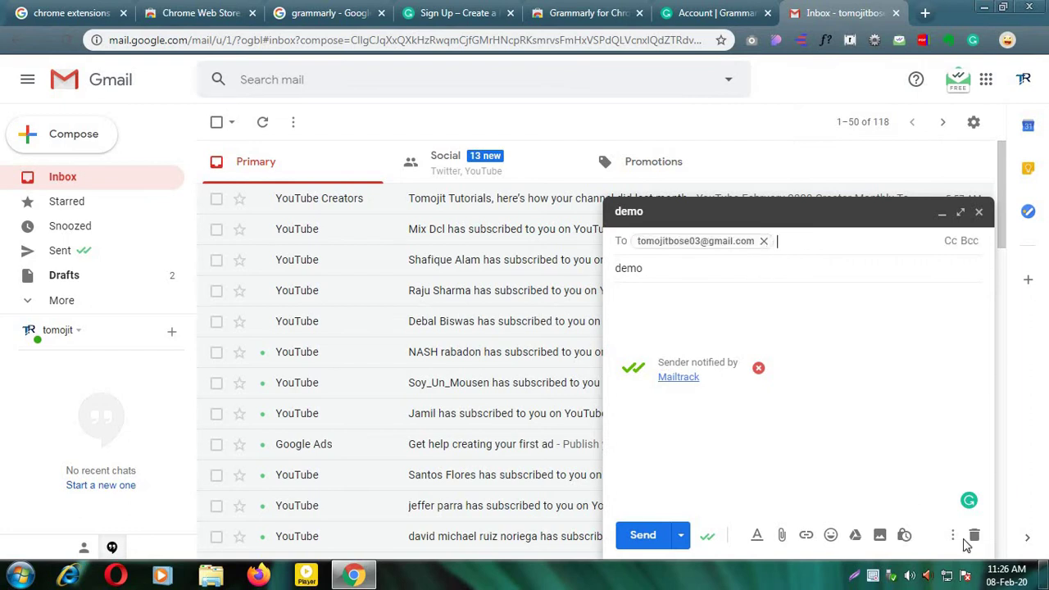
# Write "Lets do ths" in the message body and accept Grammarly's corrections "Let's" and "this".
pyautogui.click(665, 319)
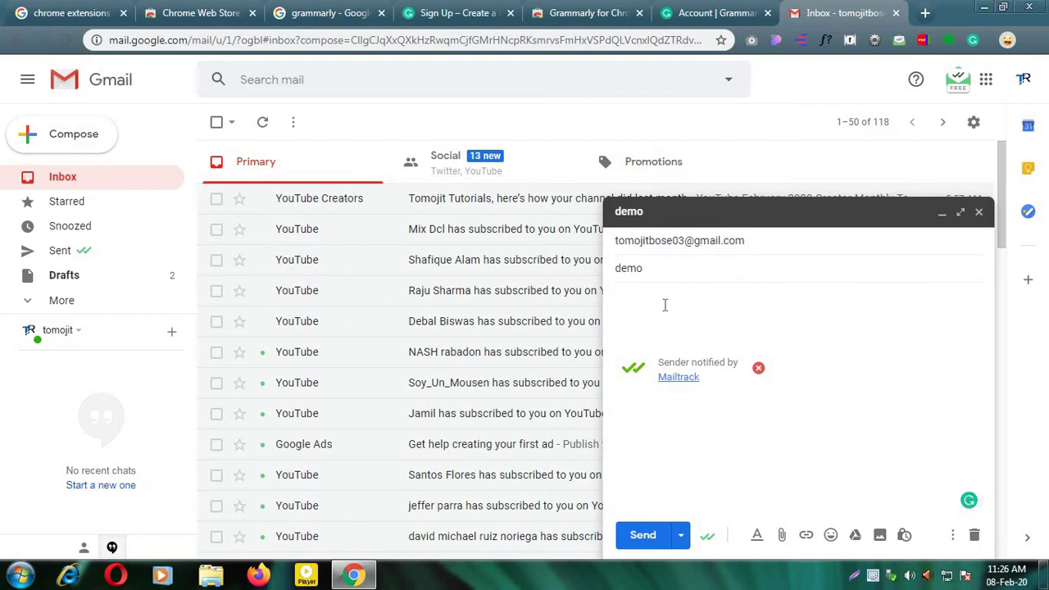
pyautogui.write('Lets do ths')
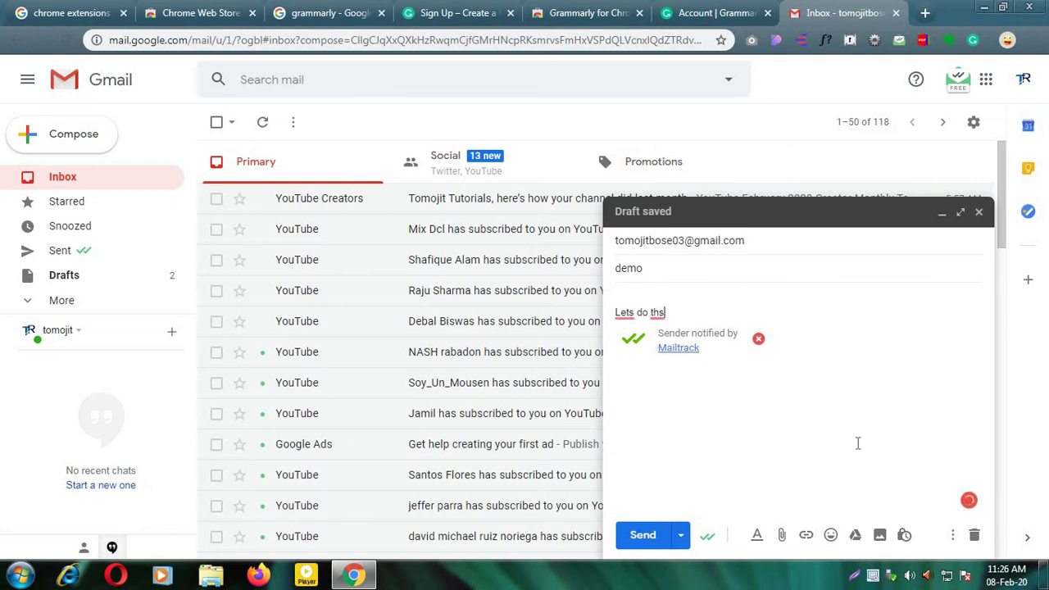
pyautogui.moveTo(625, 315)
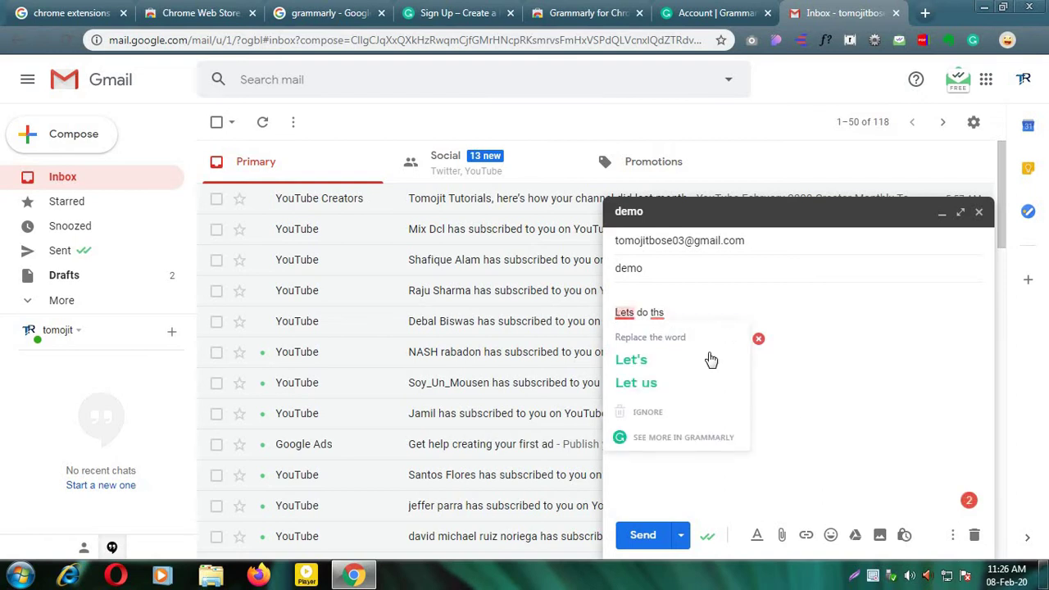
pyautogui.click(636, 361)
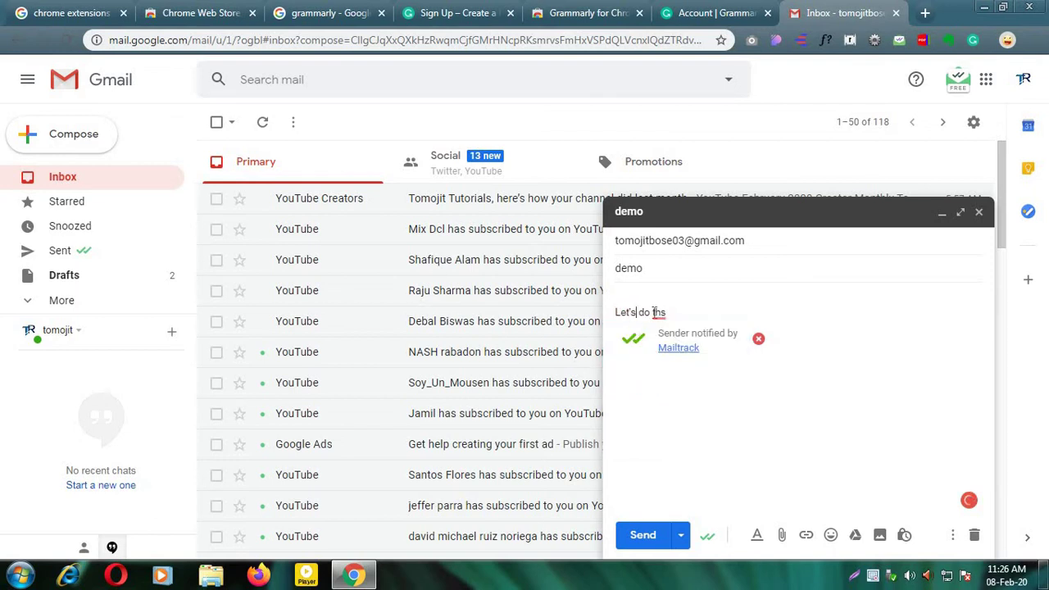
pyautogui.click(666, 339)
# Examine the message in Grammarly's detailed editor, including its score and alert categories, and return to the Gmail draft.
pyautogui.click(970, 501)
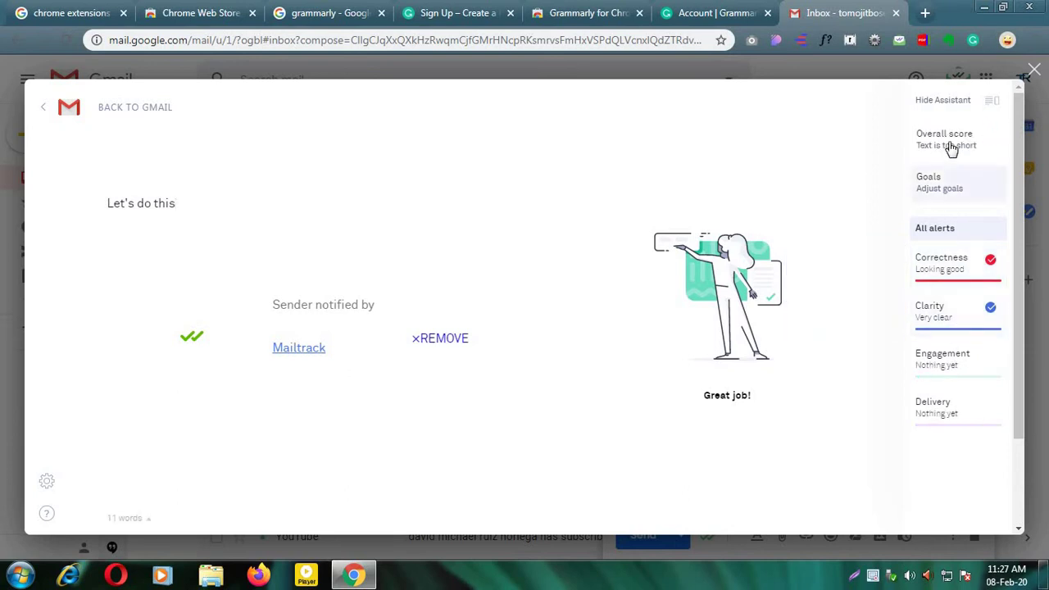
pyautogui.scroll(-1, 1021, 460)
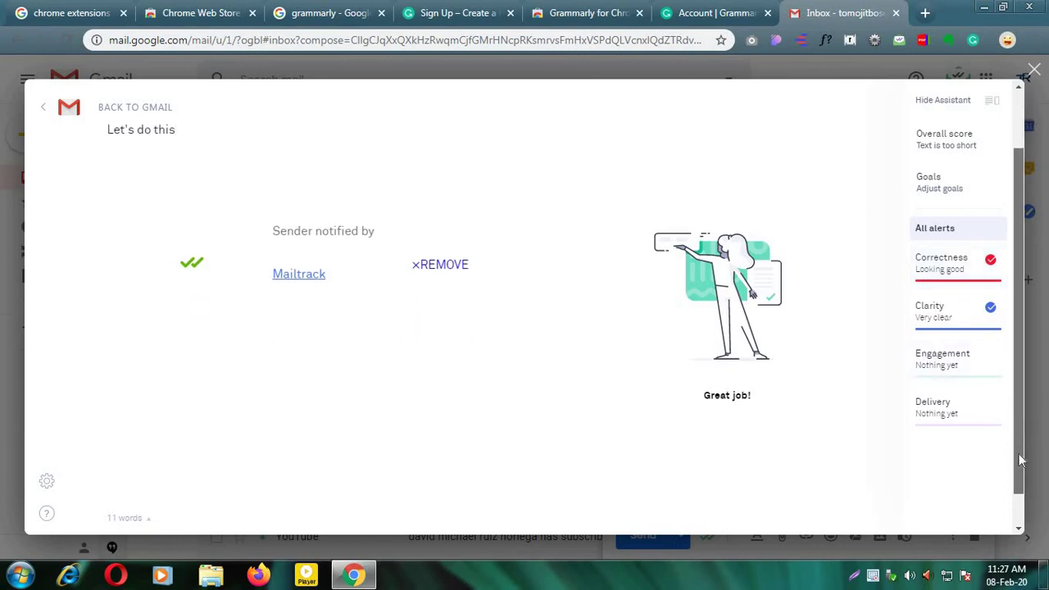
pyautogui.scroll(-1, 1020, 460)
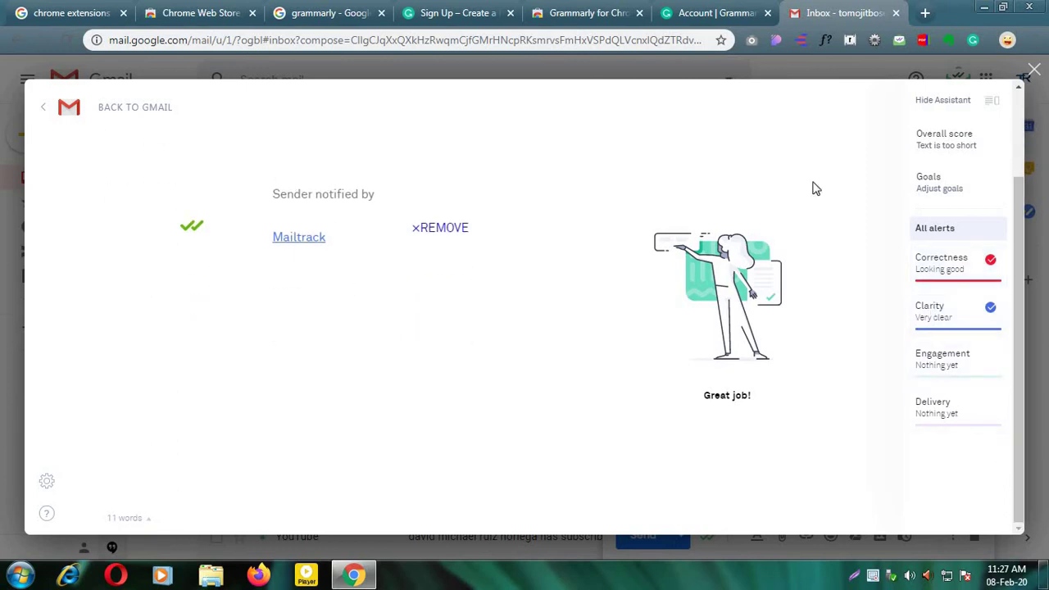
pyautogui.click(1033, 71)
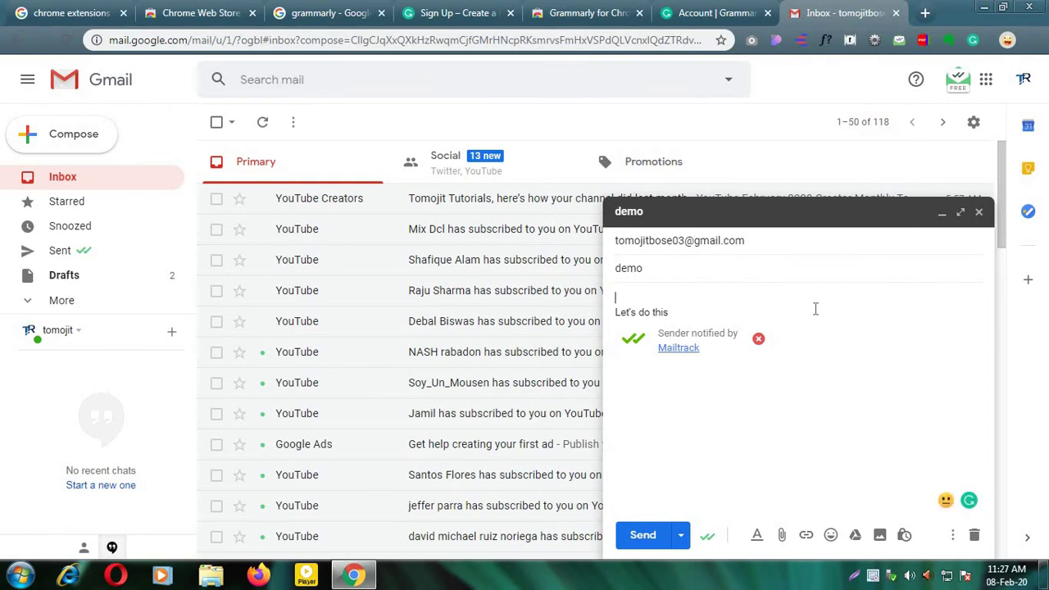
# Examine the Grammarly tone detector's assessment of the message and close it.
pyautogui.click(949, 506)
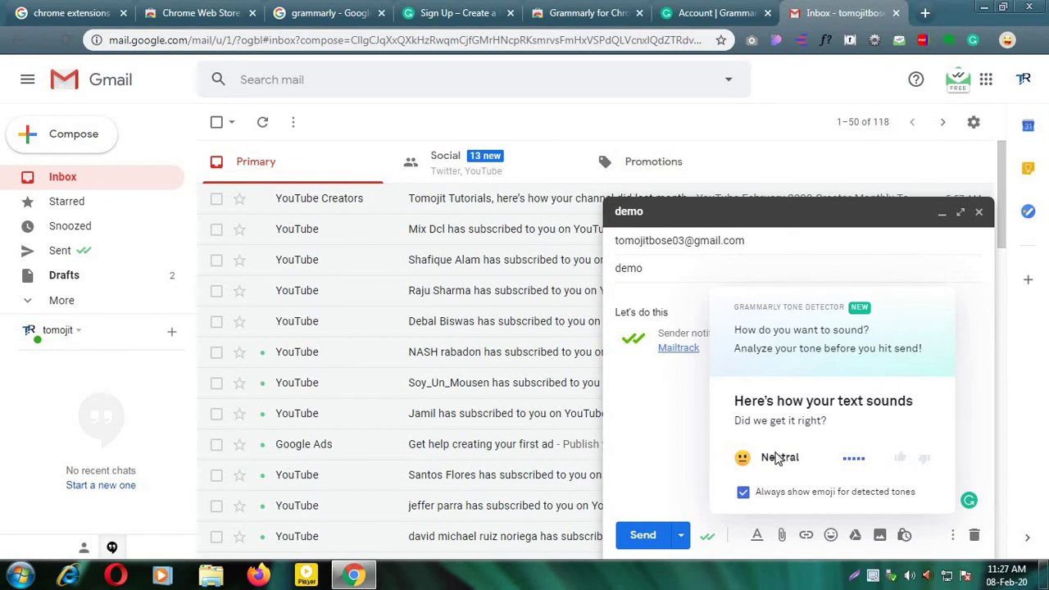
pyautogui.click(660, 451)
pyautogui.click(949, 507)
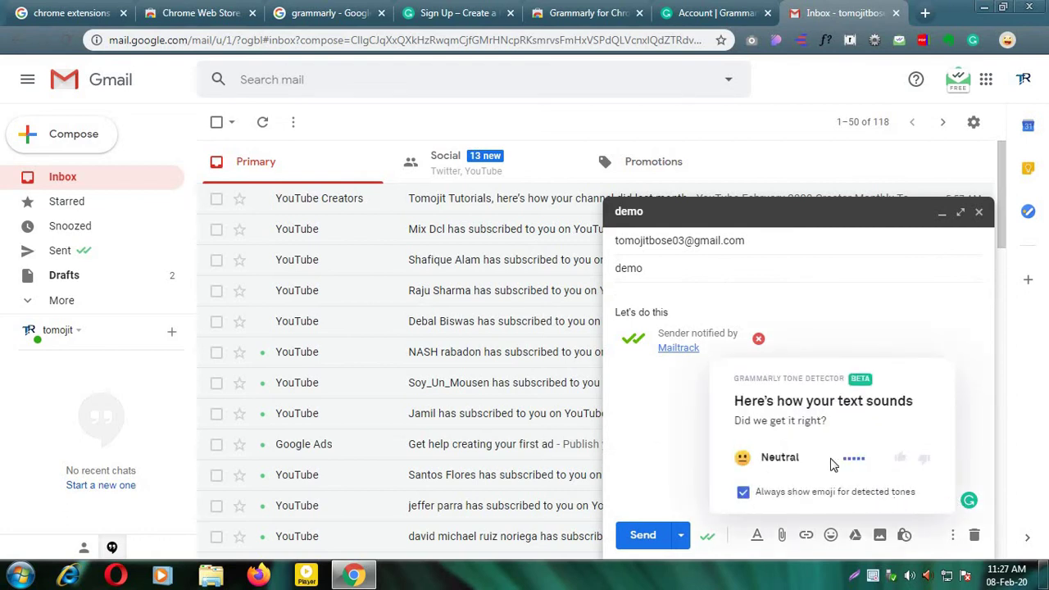
pyautogui.click(686, 406)
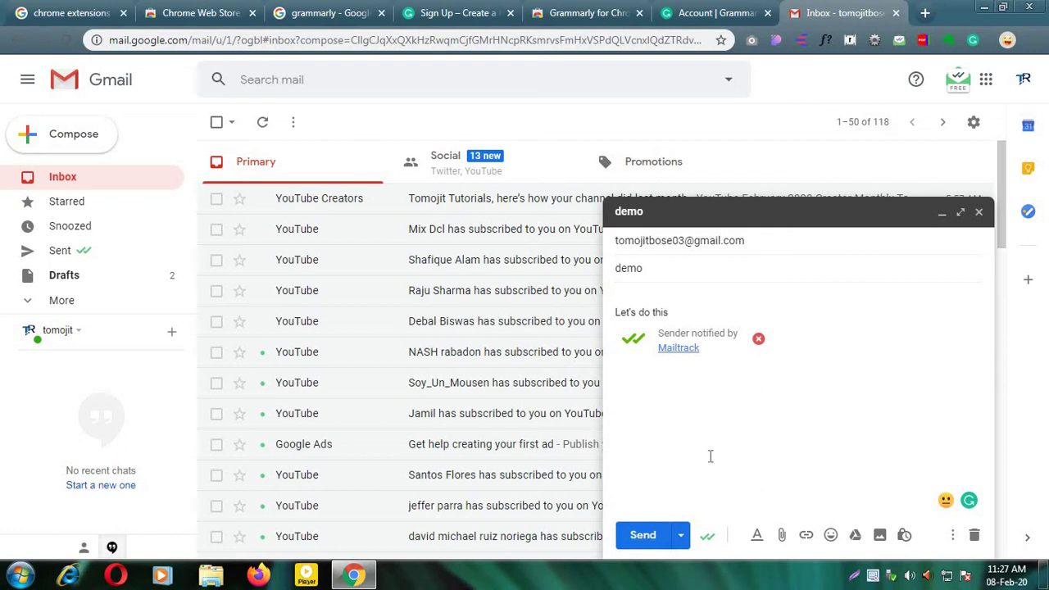
pyautogui.click(924, 12)
pyautogui.write('we')
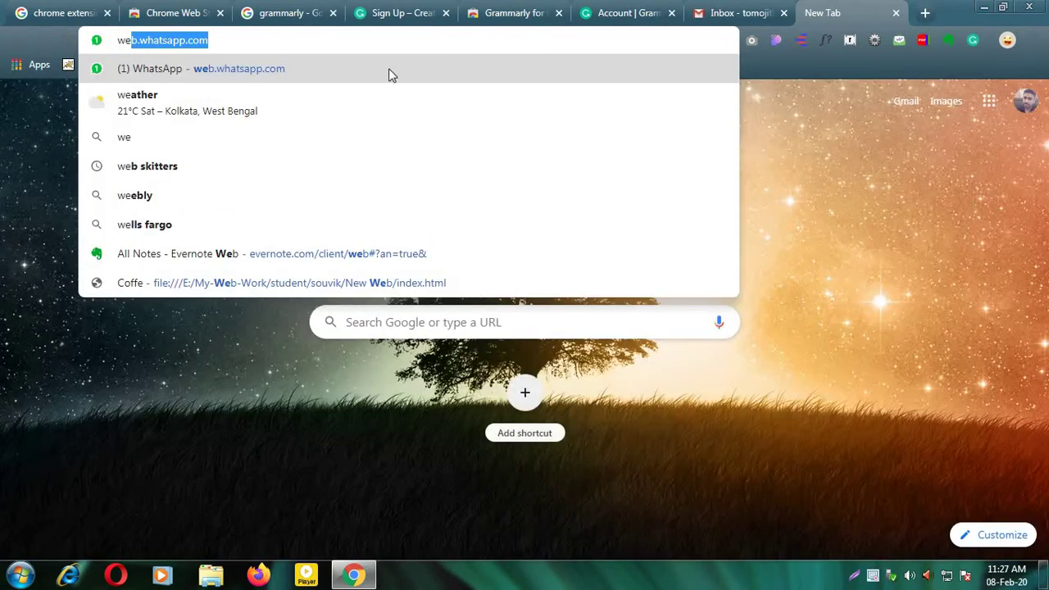
pyautogui.click(354, 70)
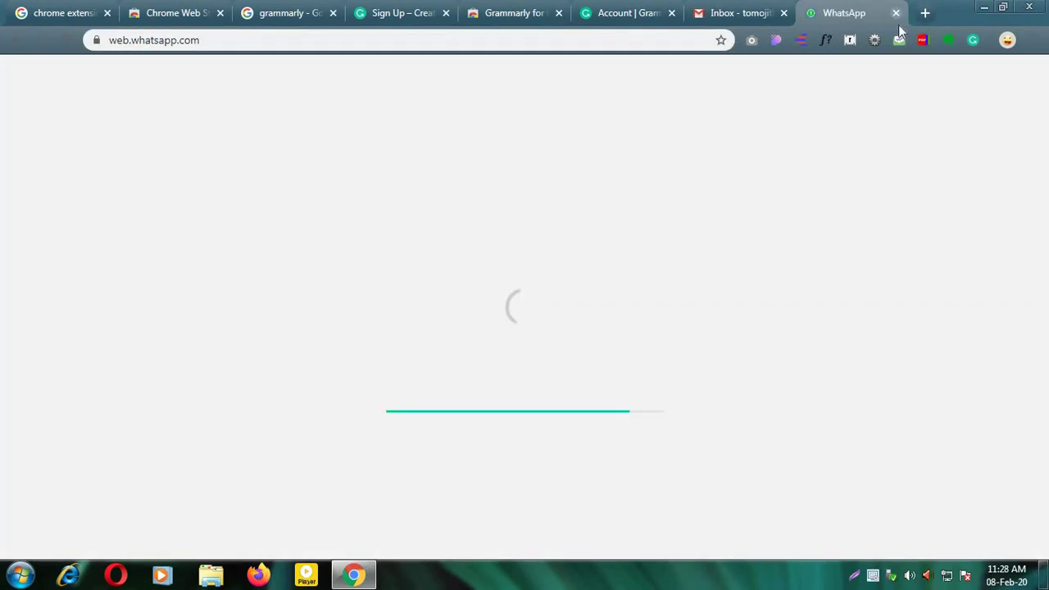
pyautogui.click(896, 13)
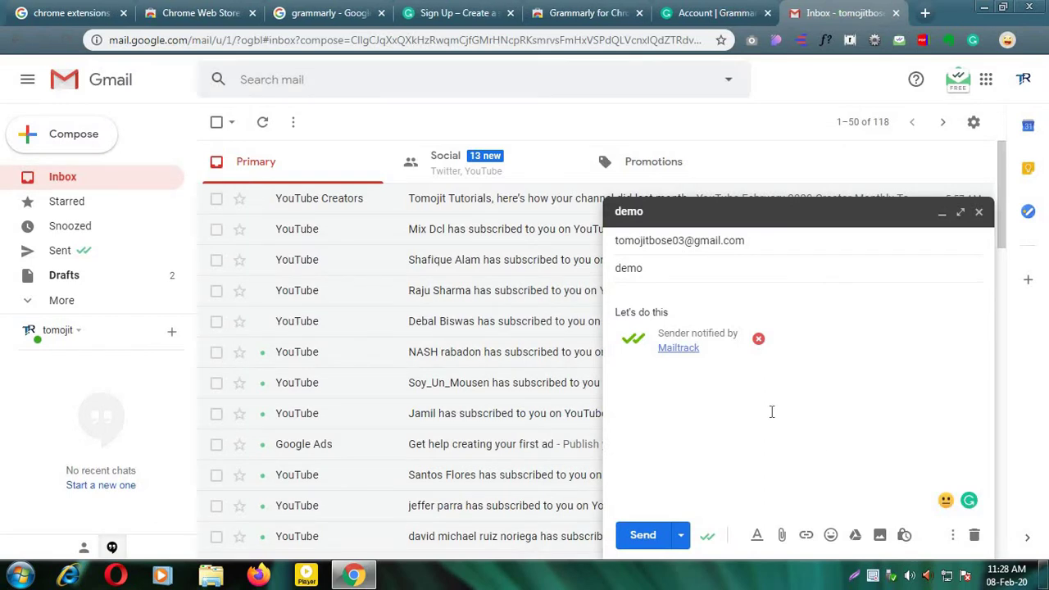
# Create a blank Google Docs document from Google Drive and turn on the Grammarly beta in it.
pyautogui.click(985, 79)
pyautogui.click(849, 387)
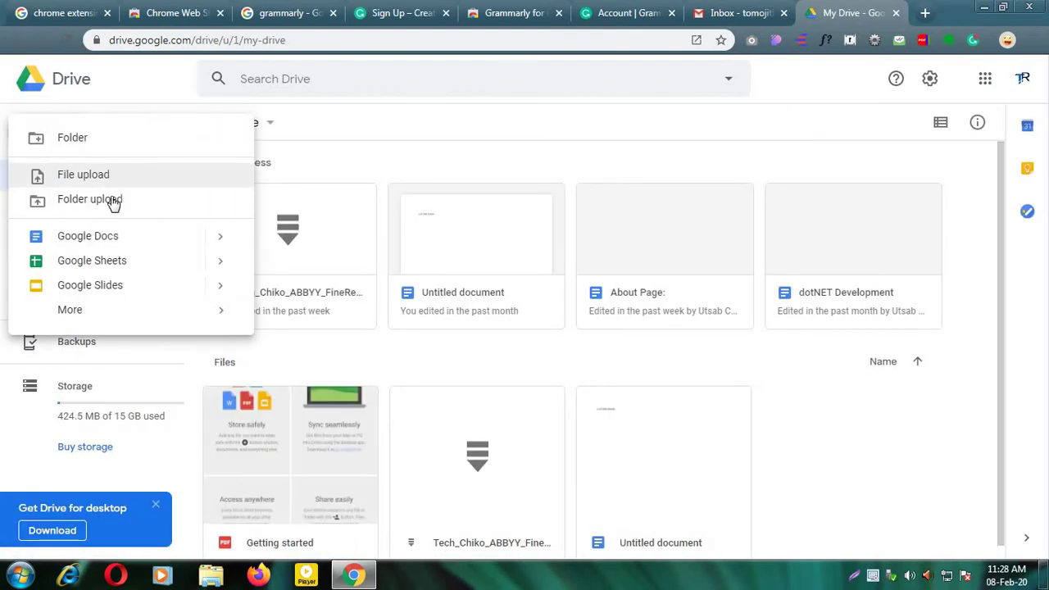
pyautogui.click(112, 238)
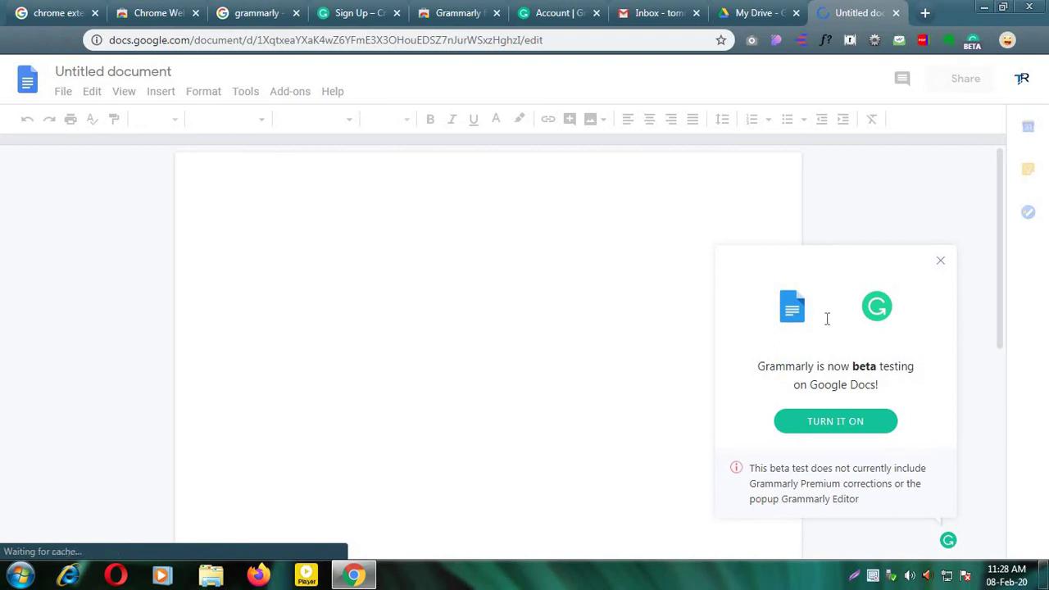
pyautogui.click(844, 424)
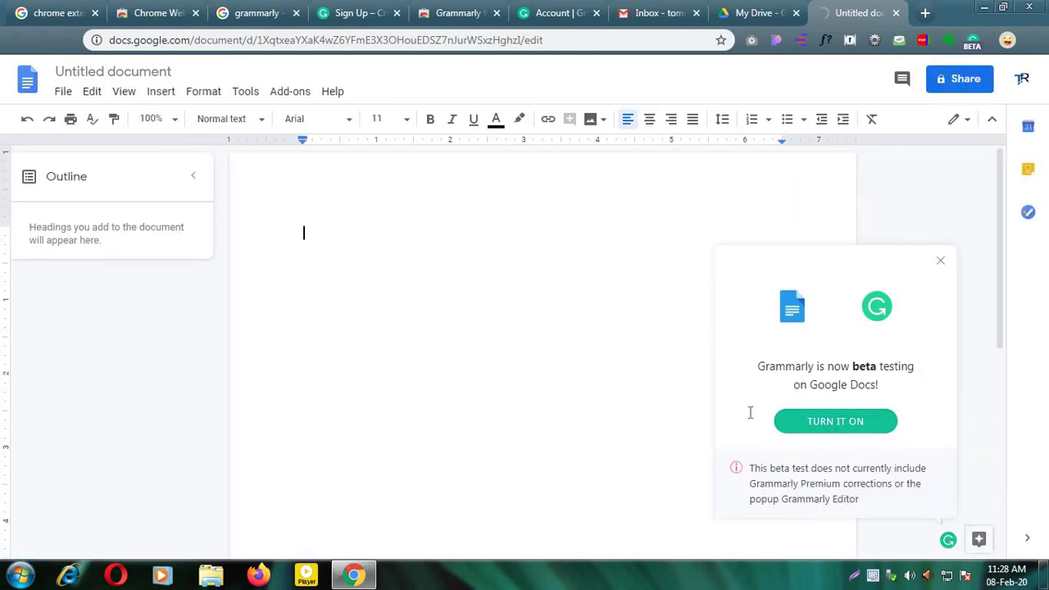
pyautogui.click(837, 423)
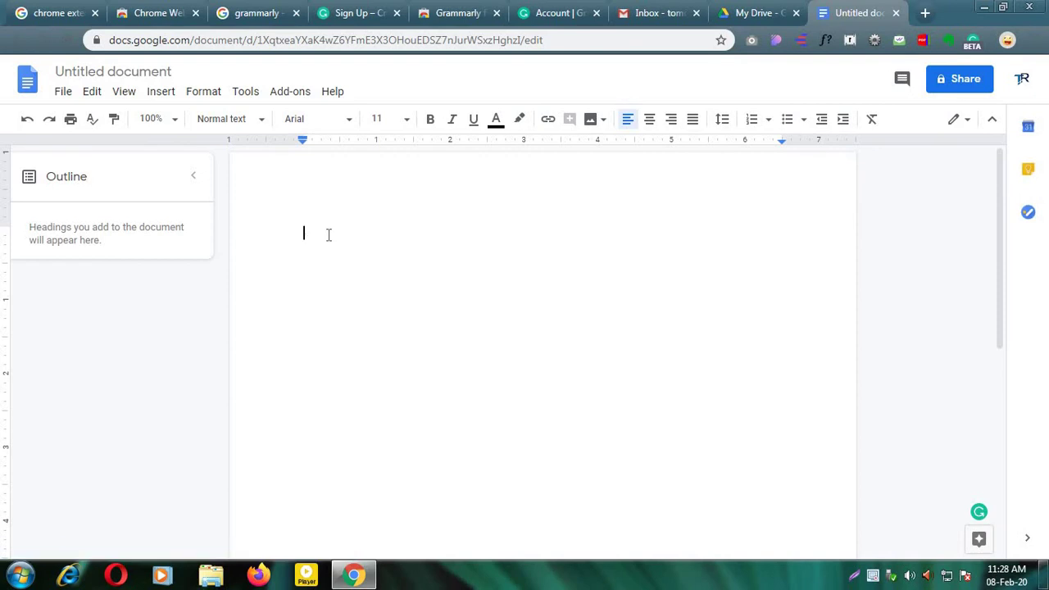
# Write "He is god boyy" in the document body.
pyautogui.write('He ')
pyautogui.write('is')
pyautogui.write('ood')
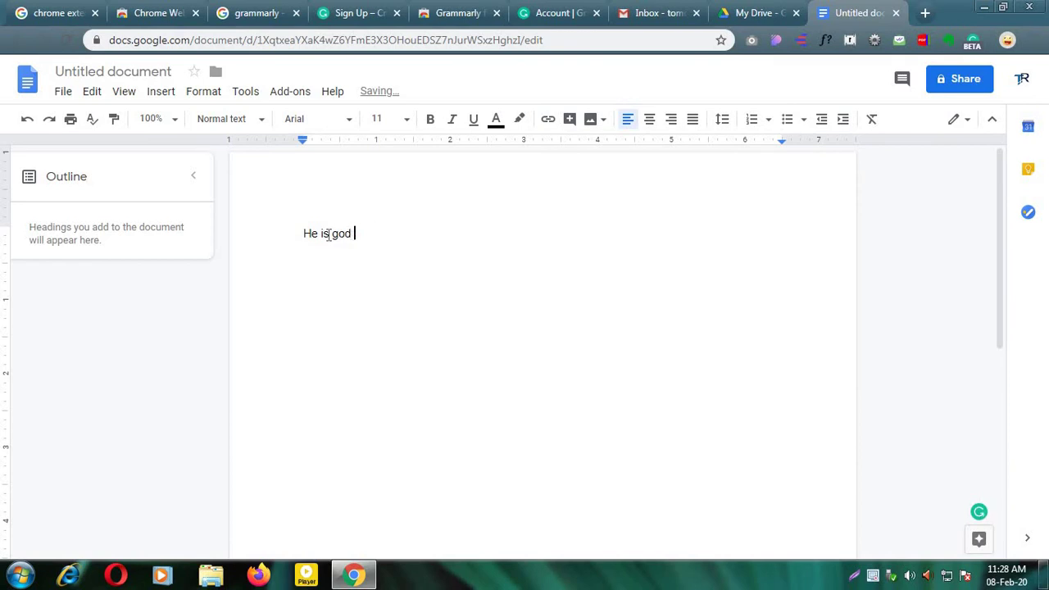
pyautogui.write('boyy')
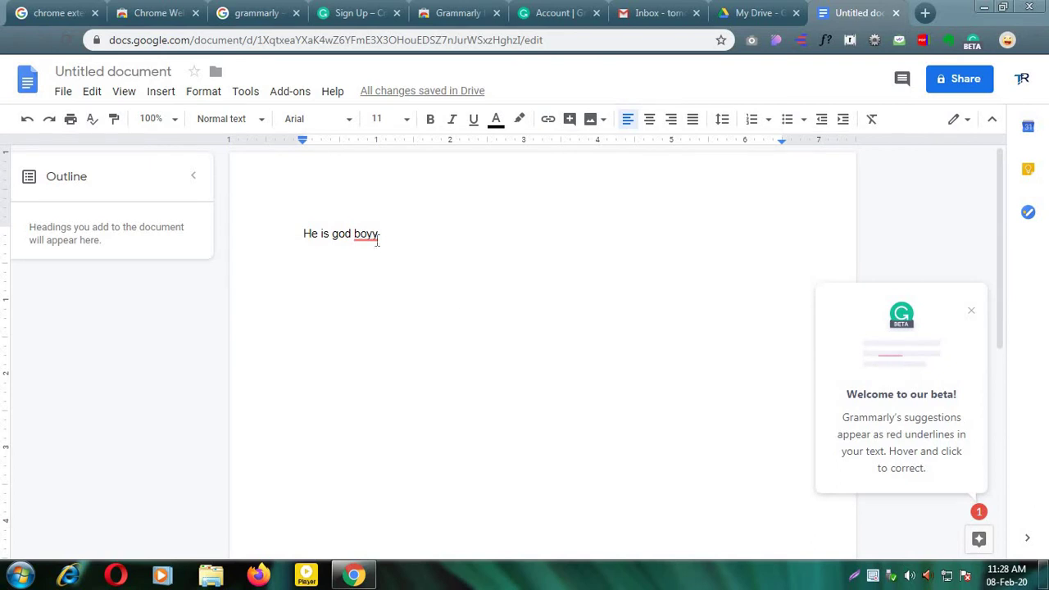
# Change "boyy" to "bay" and "god" to "good" in the sentence.
pyautogui.moveTo(377, 238)
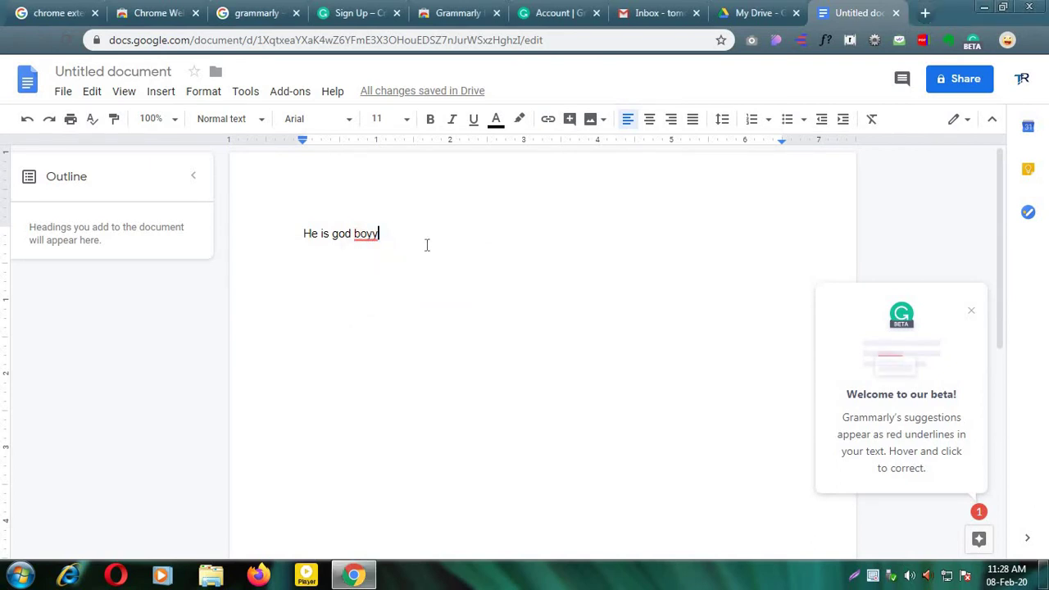
pyautogui.press('BackSpace')
pyautogui.press('BackSpace')
pyautogui.press('BackSpace')
pyautogui.write('ay')
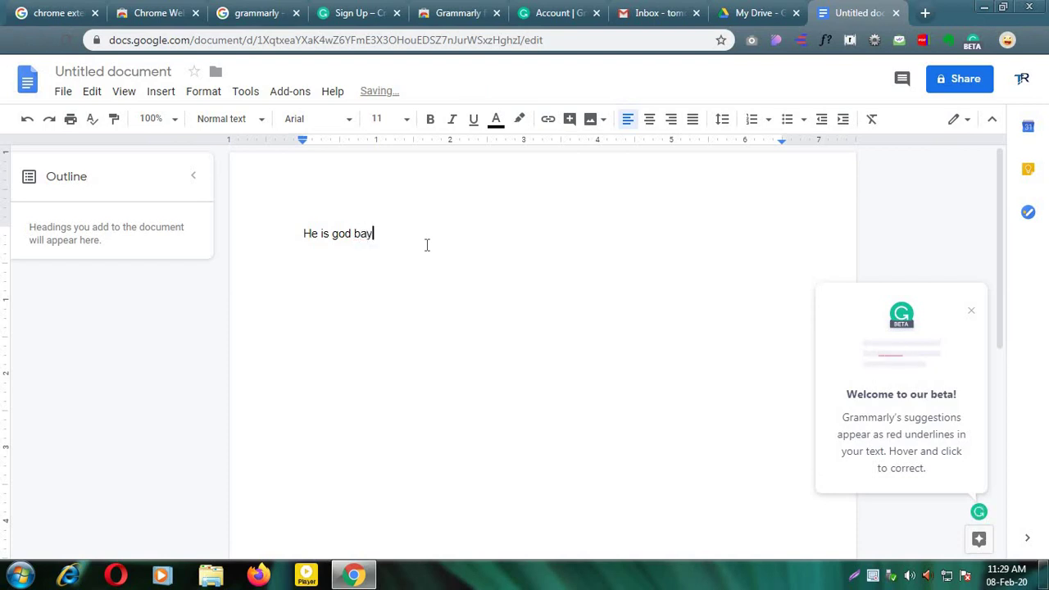
pyautogui.click(342, 237)
pyautogui.write('o')
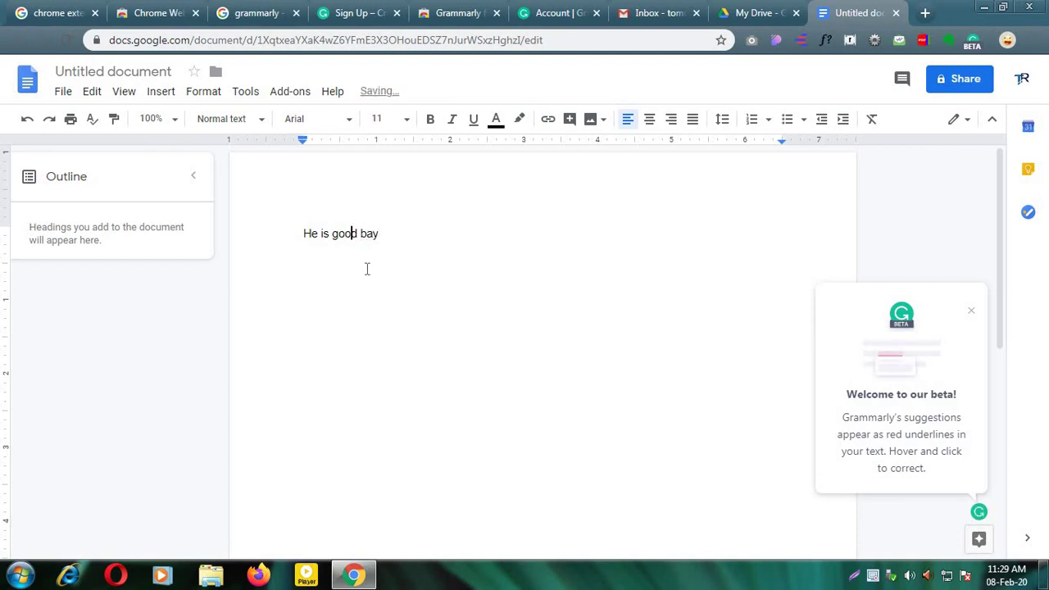
pyautogui.click(405, 244)
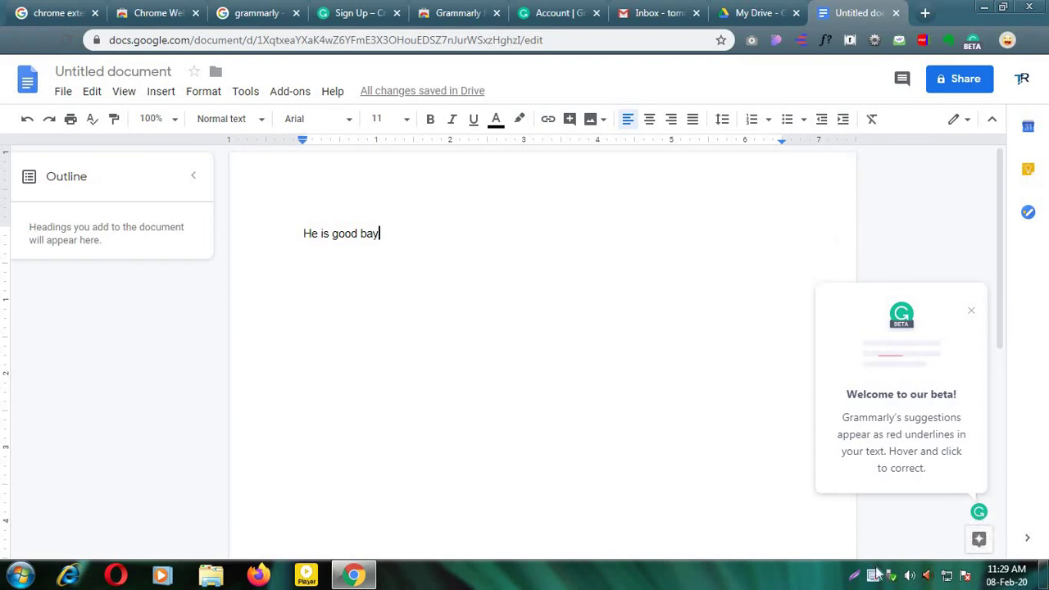
# Dismiss the Grammarly beta welcome message and accept the suggestion to add the article "a" before "good".
pyautogui.click(971, 311)
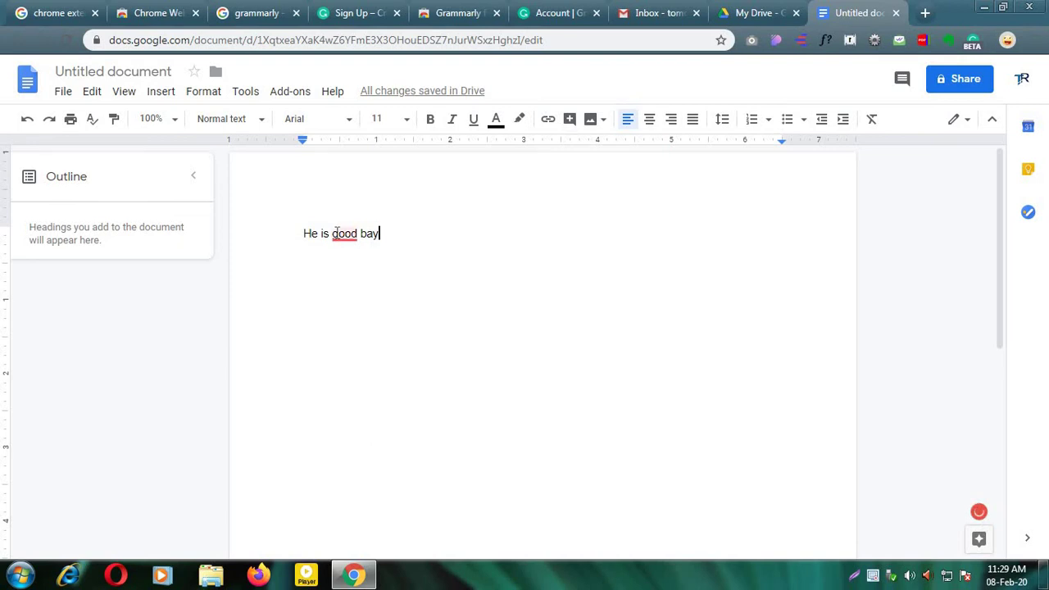
pyautogui.moveTo(345, 234)
pyautogui.click(361, 282)
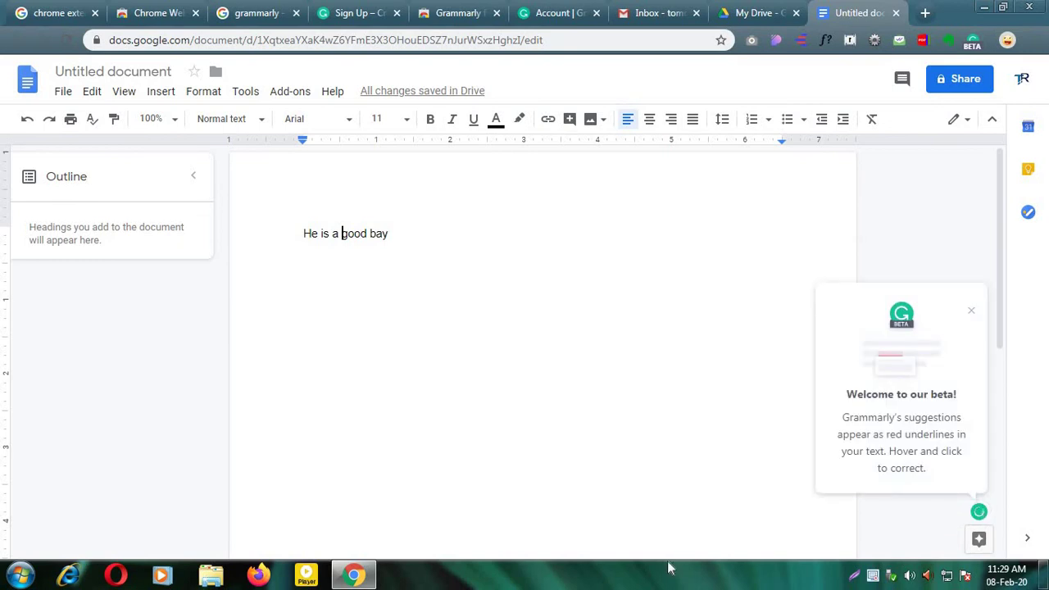
# Correct "bay" to "boy" and display Grammarly's suggestion for "a good".
pyautogui.click(387, 242)
pyautogui.press('Left')
pyautogui.press('BackSpace')
pyautogui.write('o')
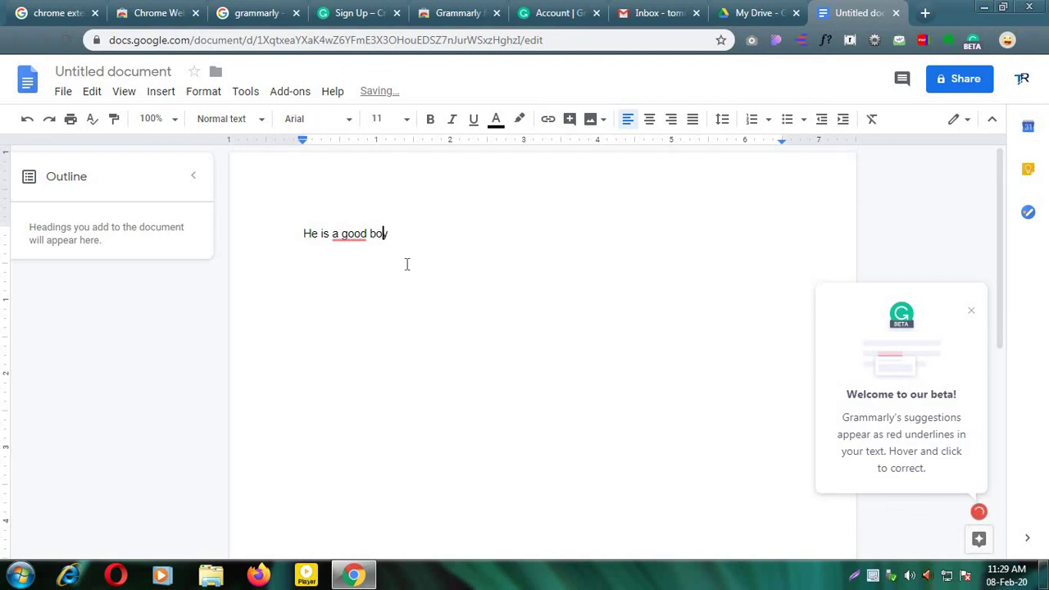
pyautogui.moveTo(349, 238)
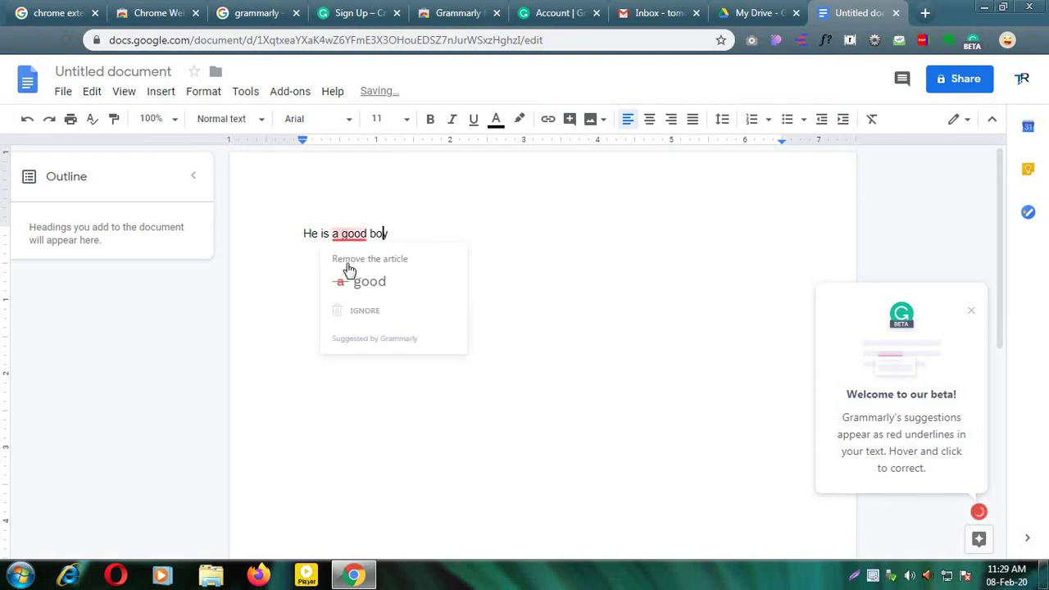